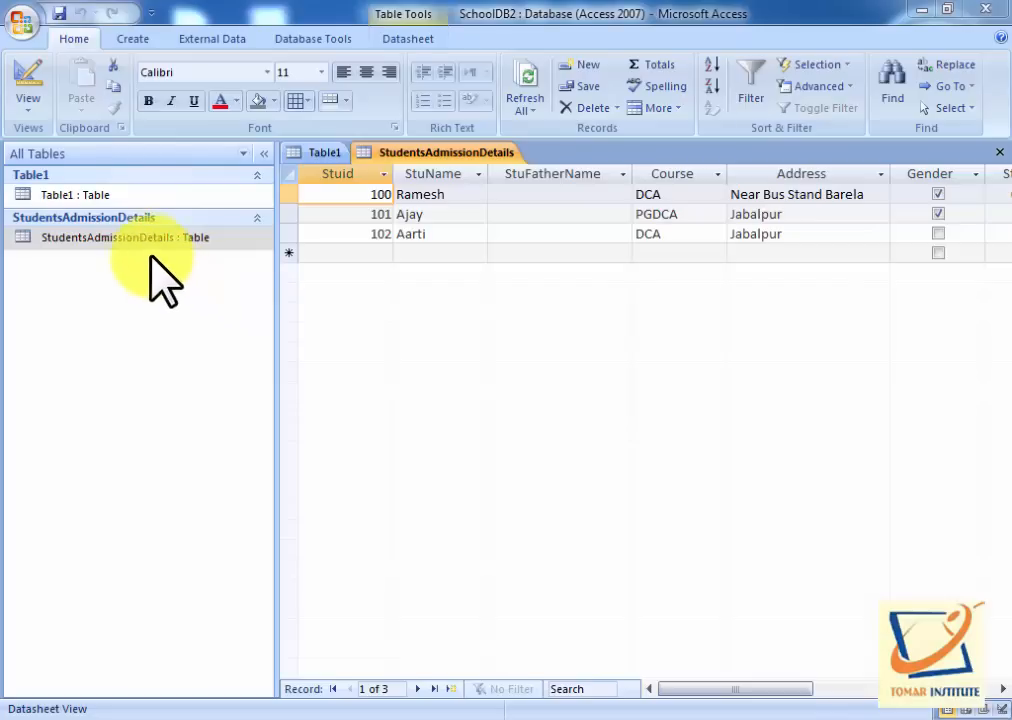
Open the StudentsAdmissionDetails table in Design View and set the Stuid field as the primary key.
right_click(117, 238)
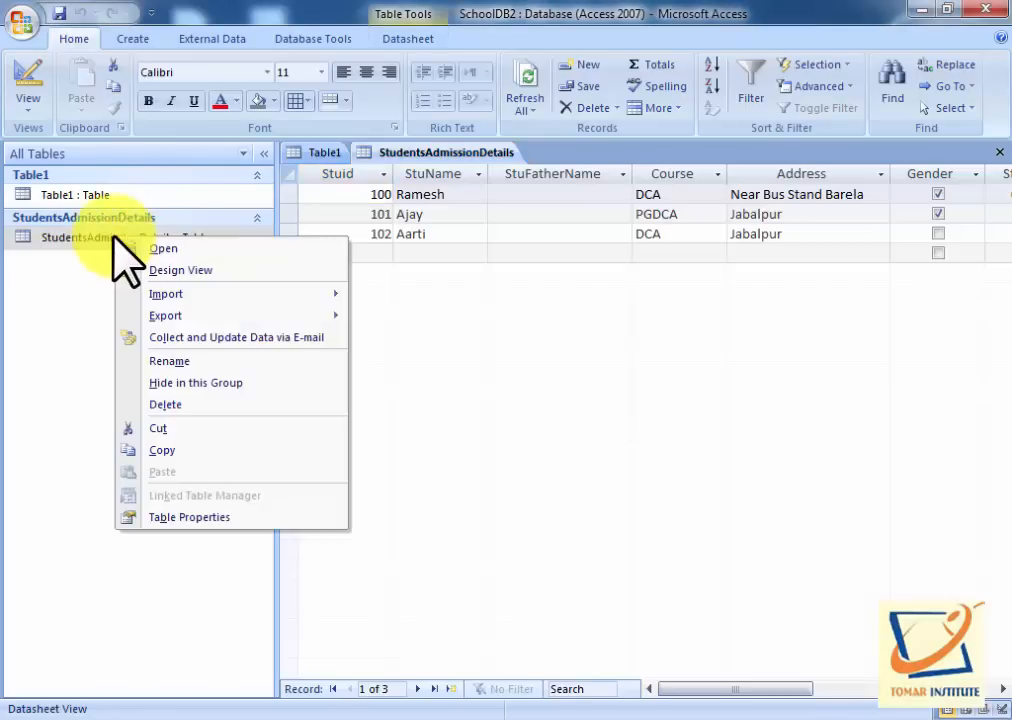
click(170, 270)
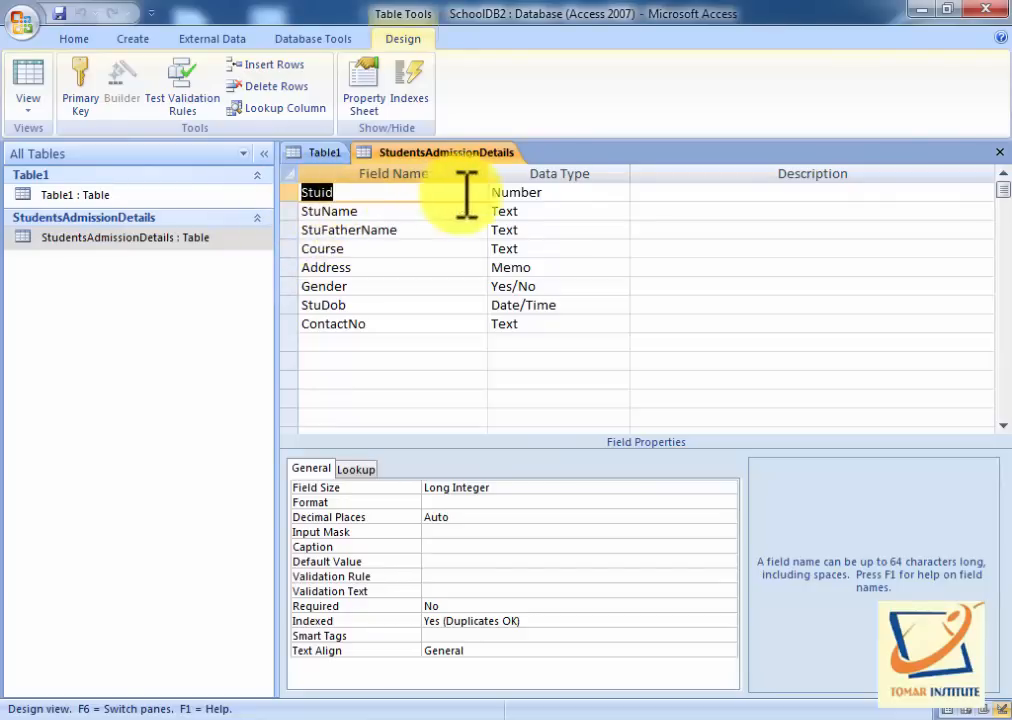
right_click(292, 193)
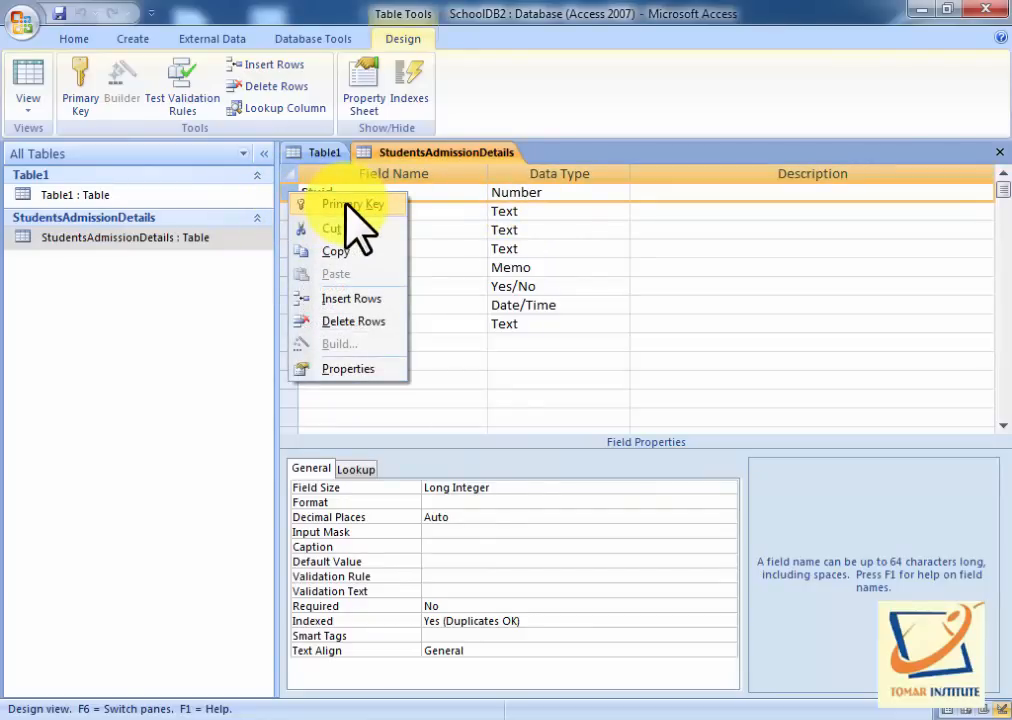
click(350, 204)
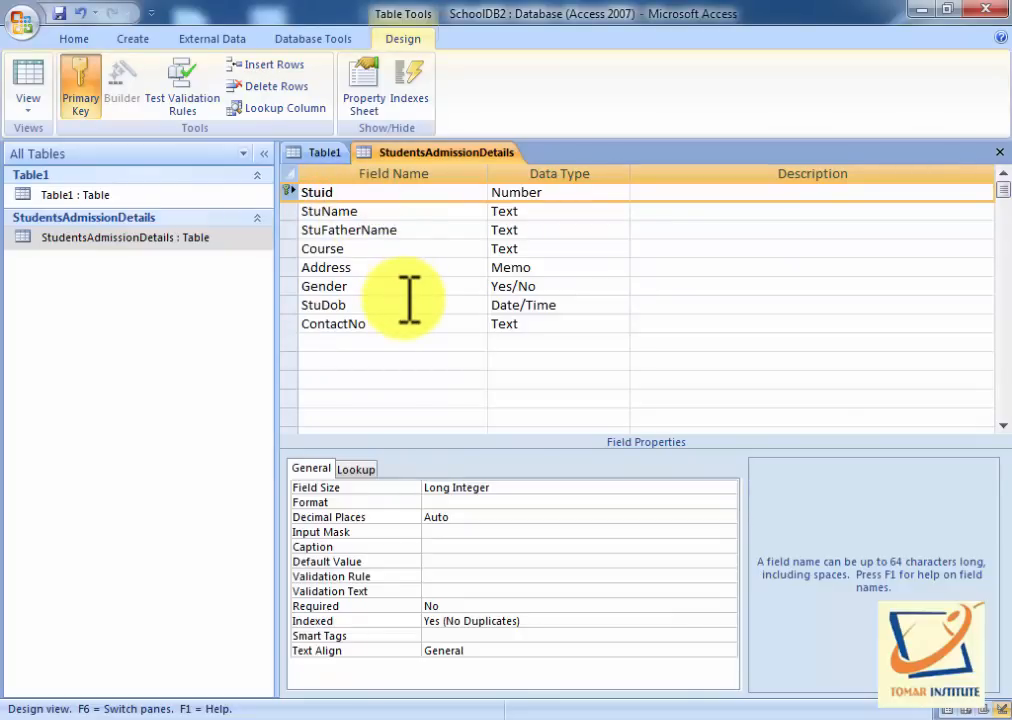
Remove the primary key from the Stuid field and assign it again.
right_click(292, 191)
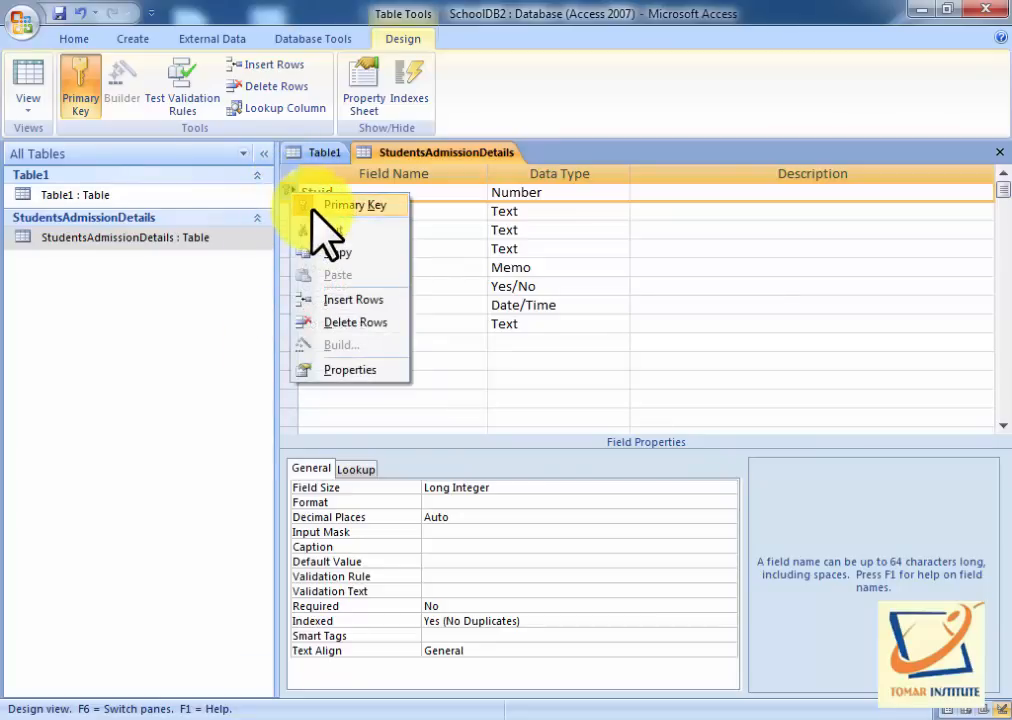
click(314, 206)
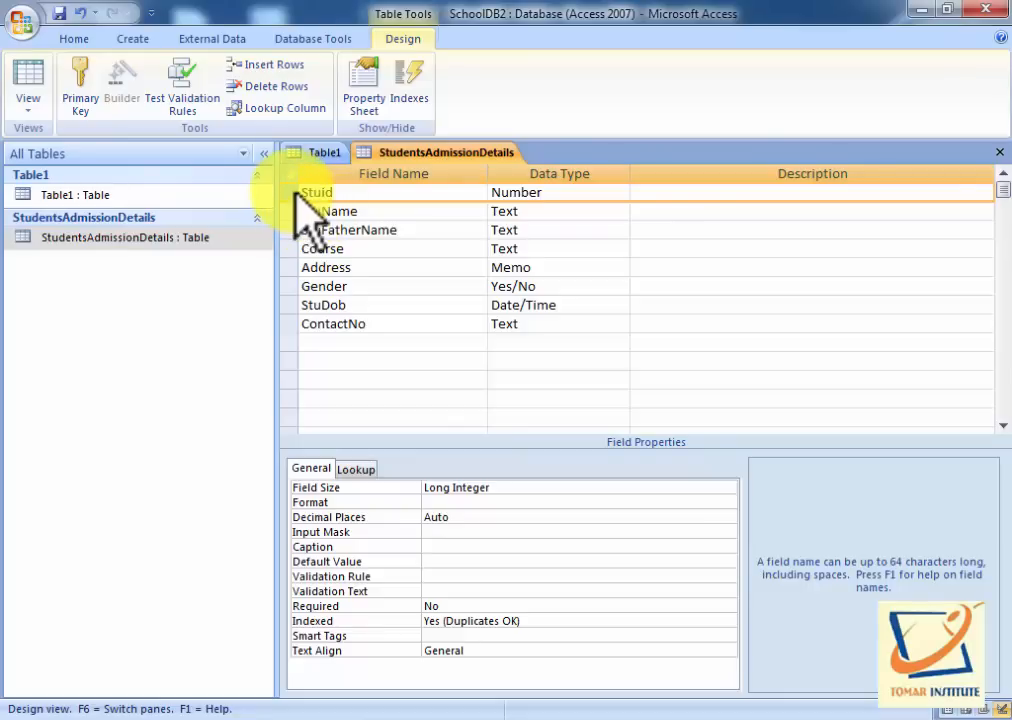
right_click(295, 191)
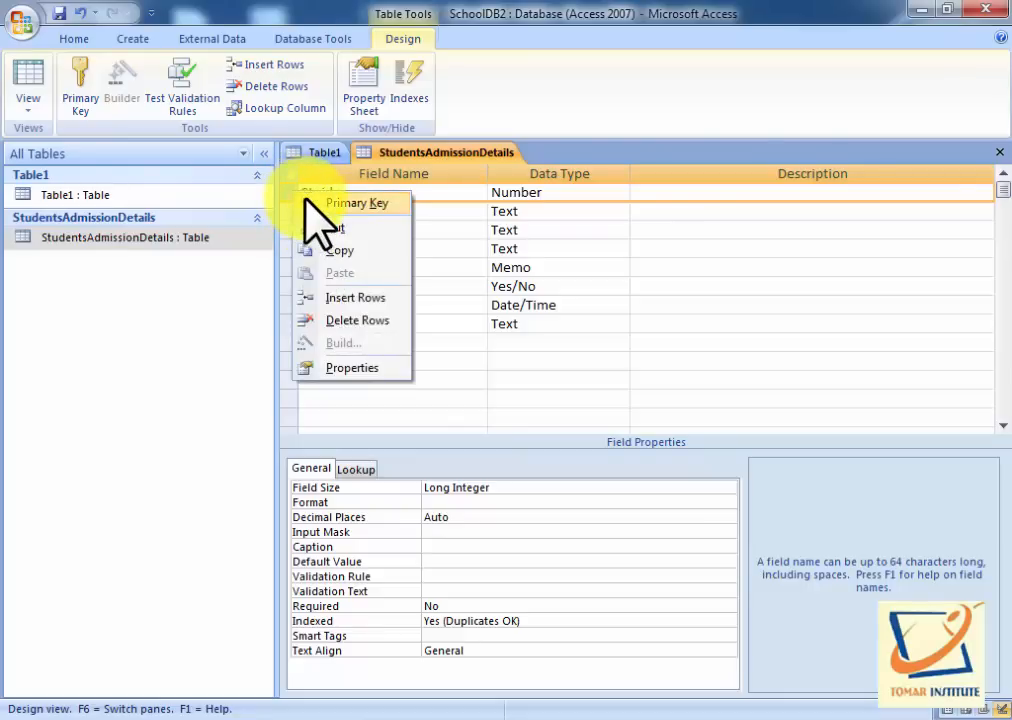
click(307, 201)
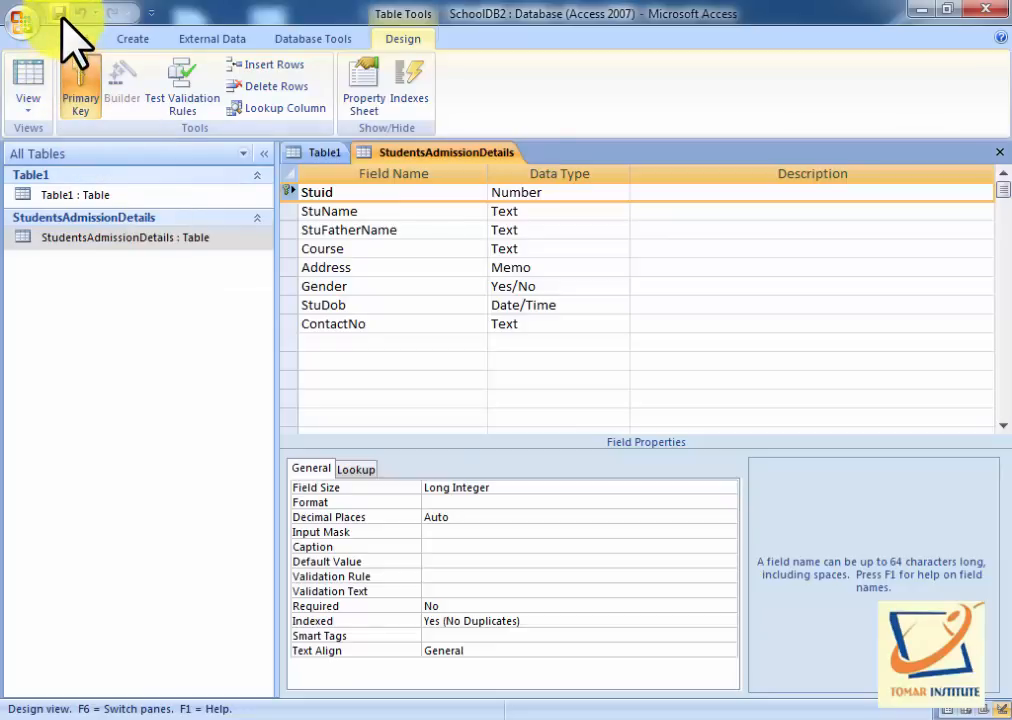
In the StudentsAdmissionDetails datasheet, try to add a record reusing the third record's Stuid, with the student's name, address and course DCA.
double_click(188, 243)
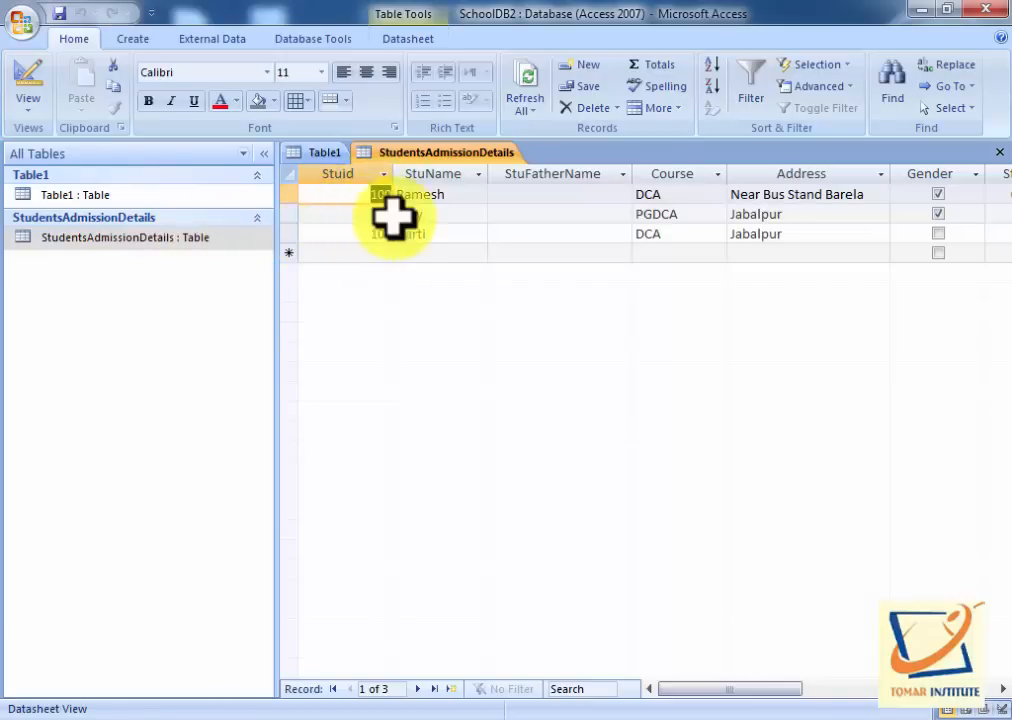
click(373, 254)
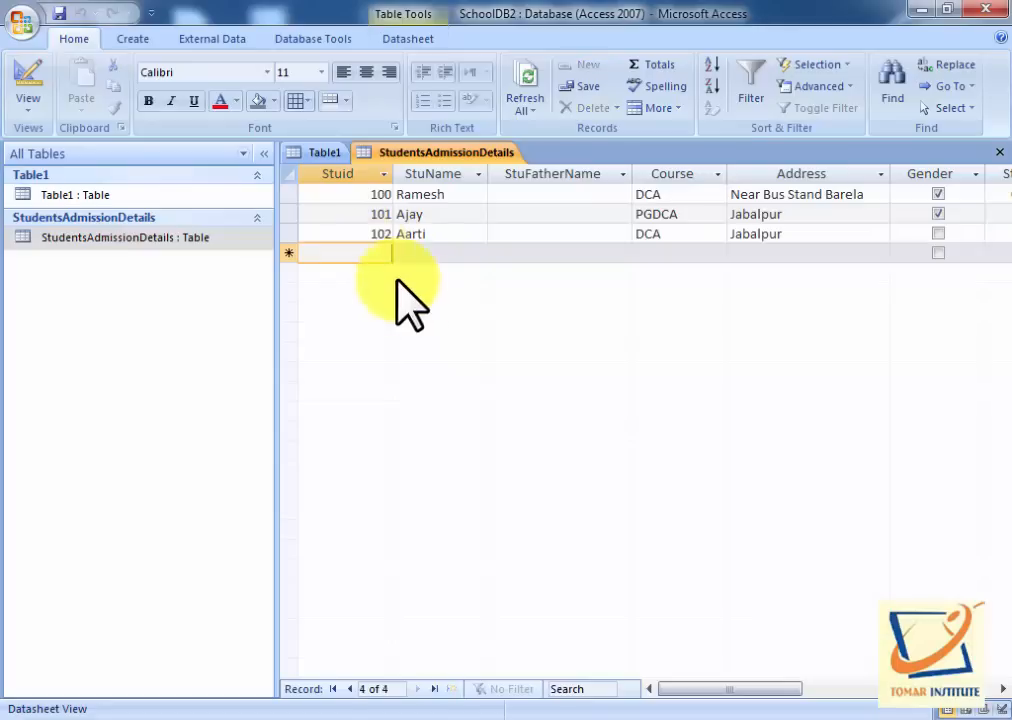
text(102)
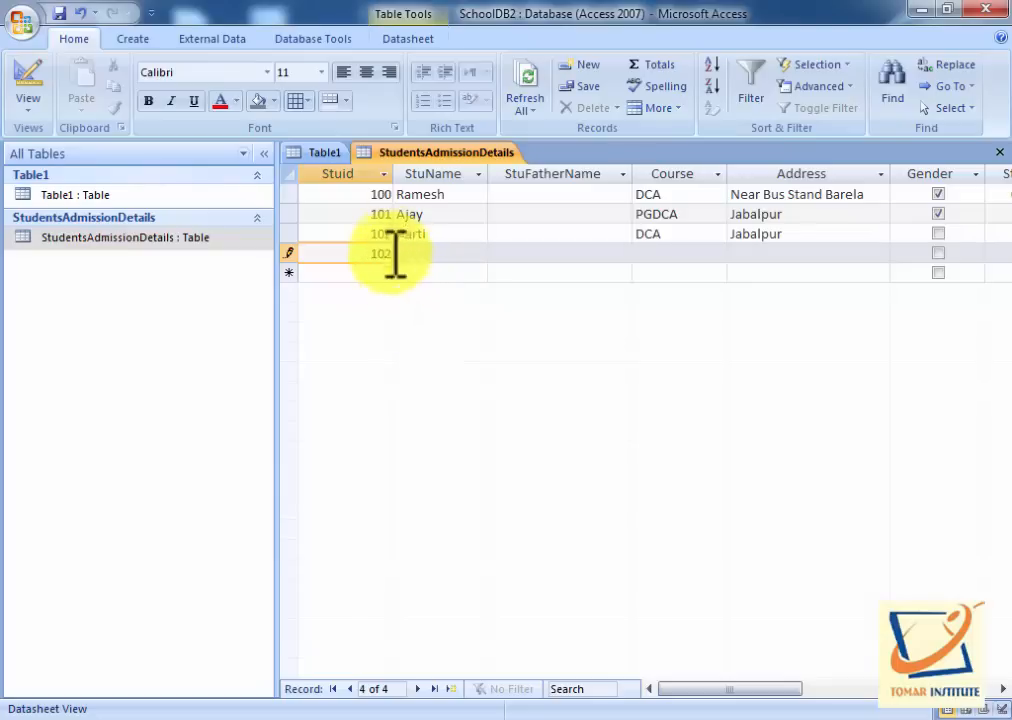
click(431, 255)
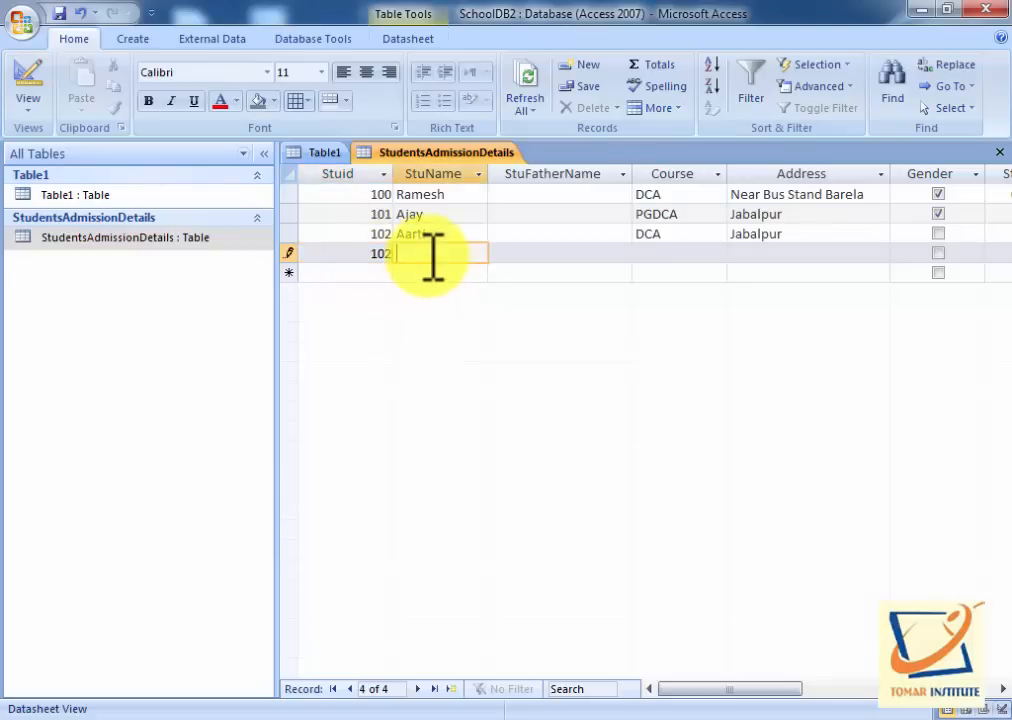
key(Tab)
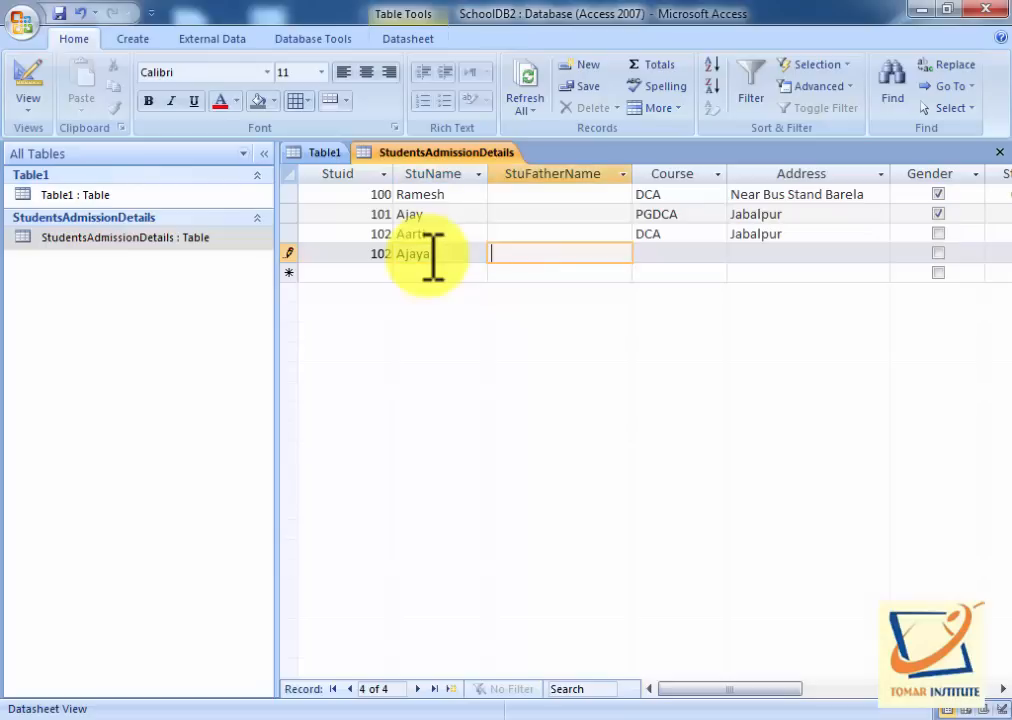
key(Tab)
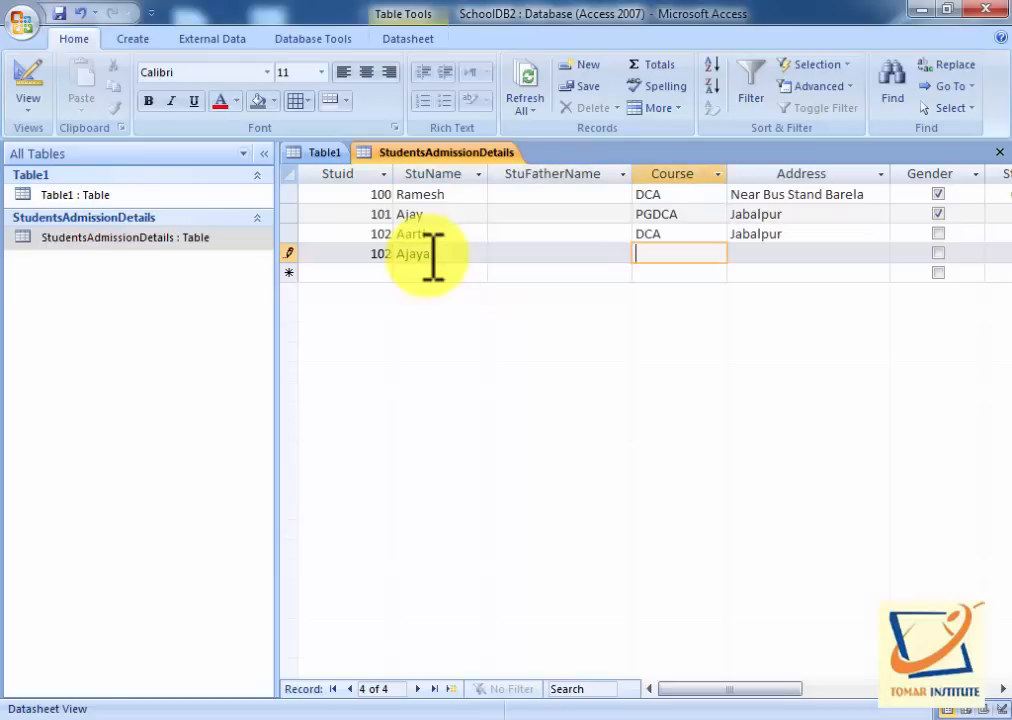
key(Tab)
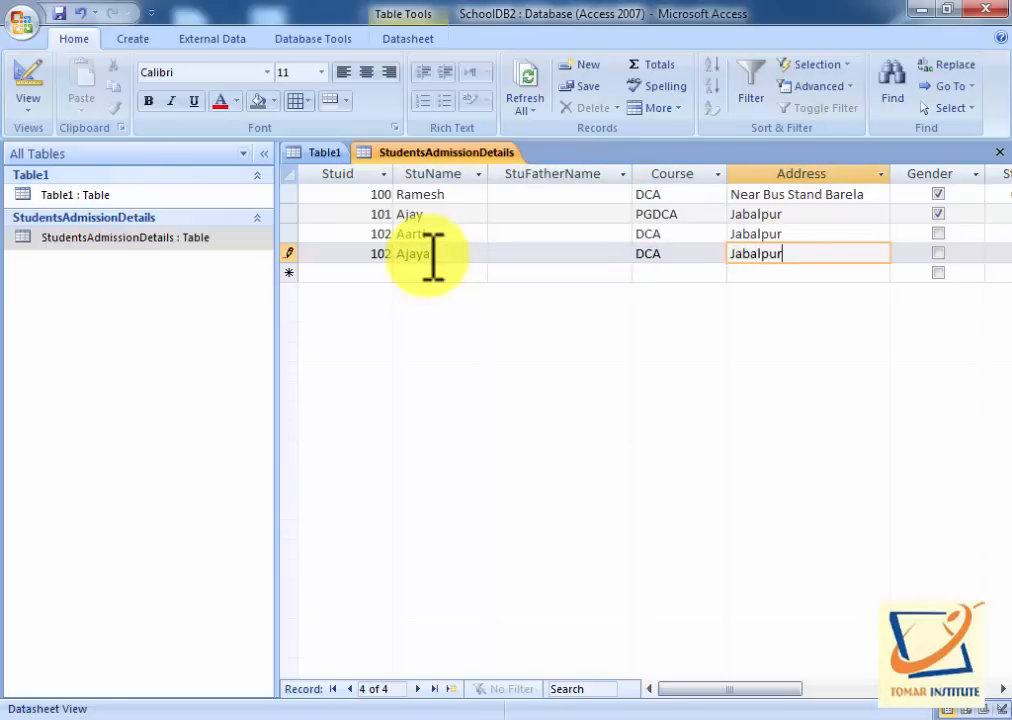
key(Tab)
key(Tab)
key(Tab)
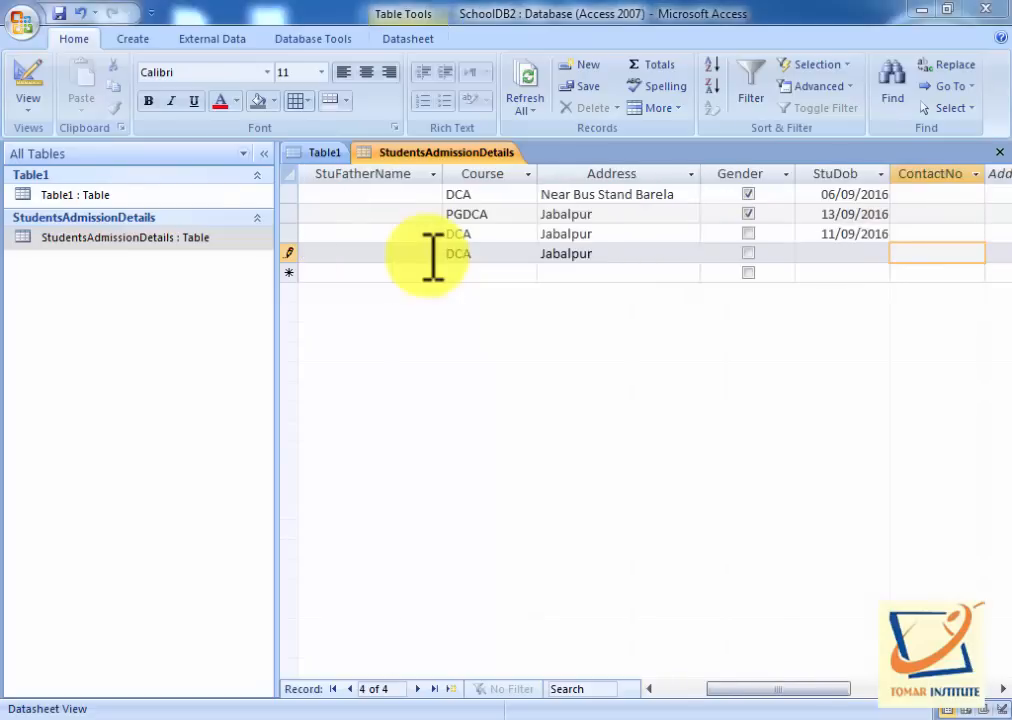
key(Tab)
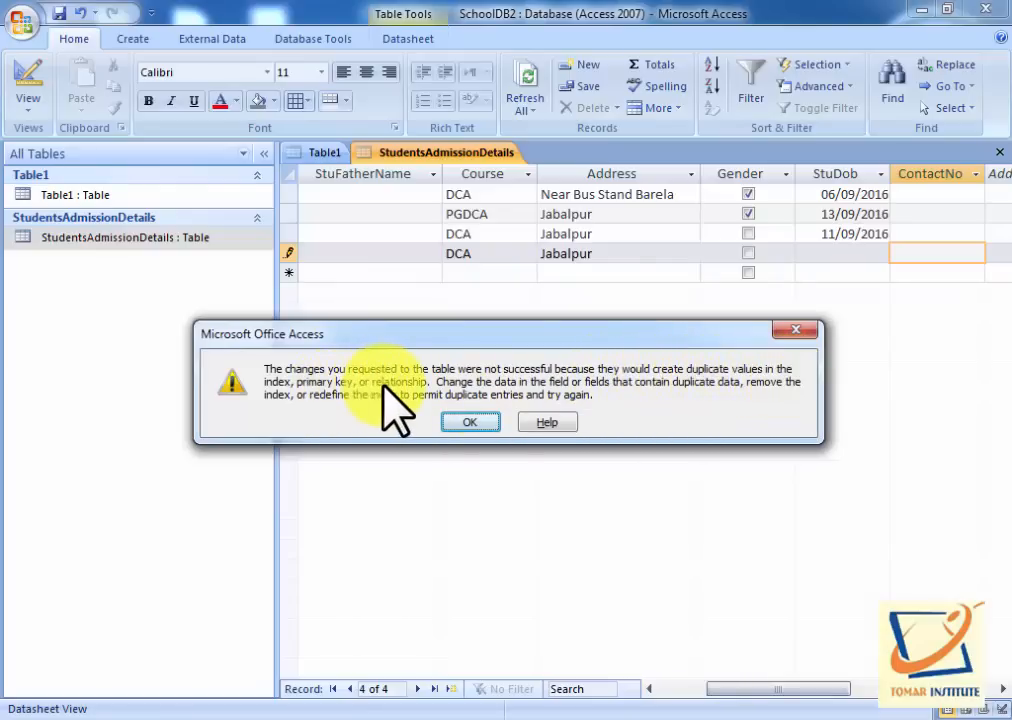
click(470, 420)
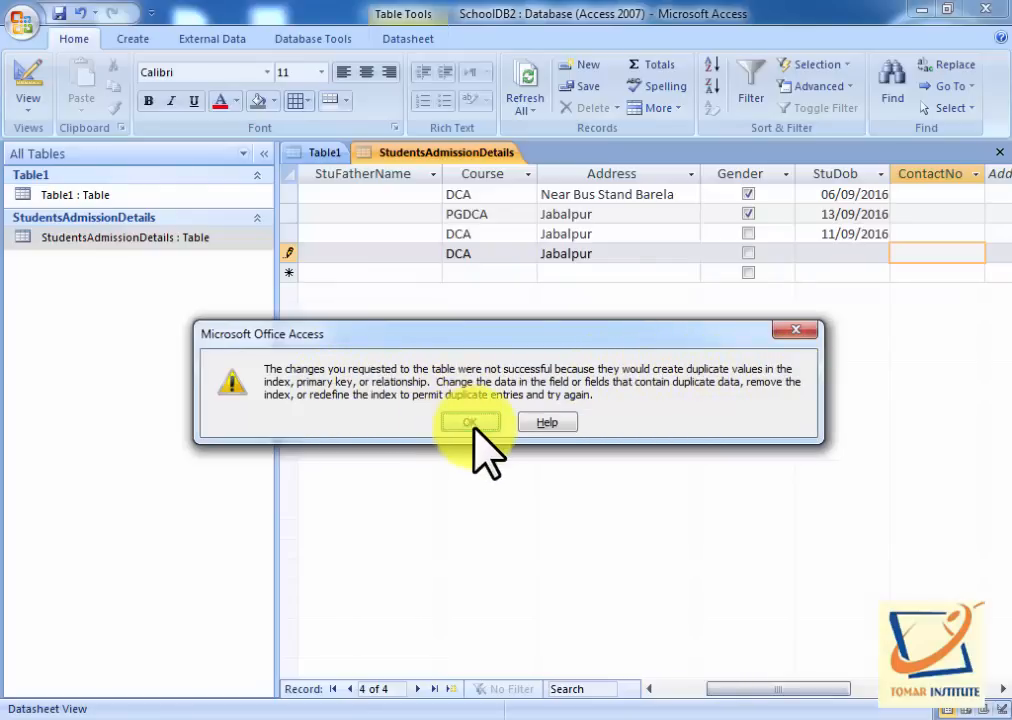
Try to switch StudentsAdmissionDetails to Design View while the duplicate-Stuid record is still being edited.
drag(770, 688, 668, 688)
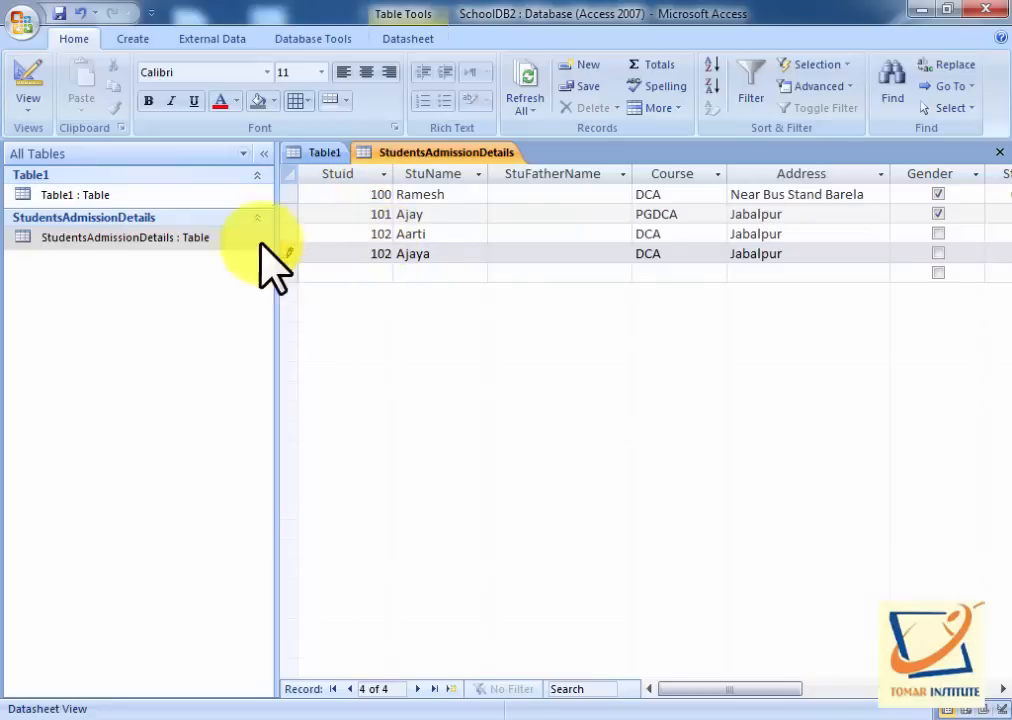
right_click(152, 237)
click(193, 268)
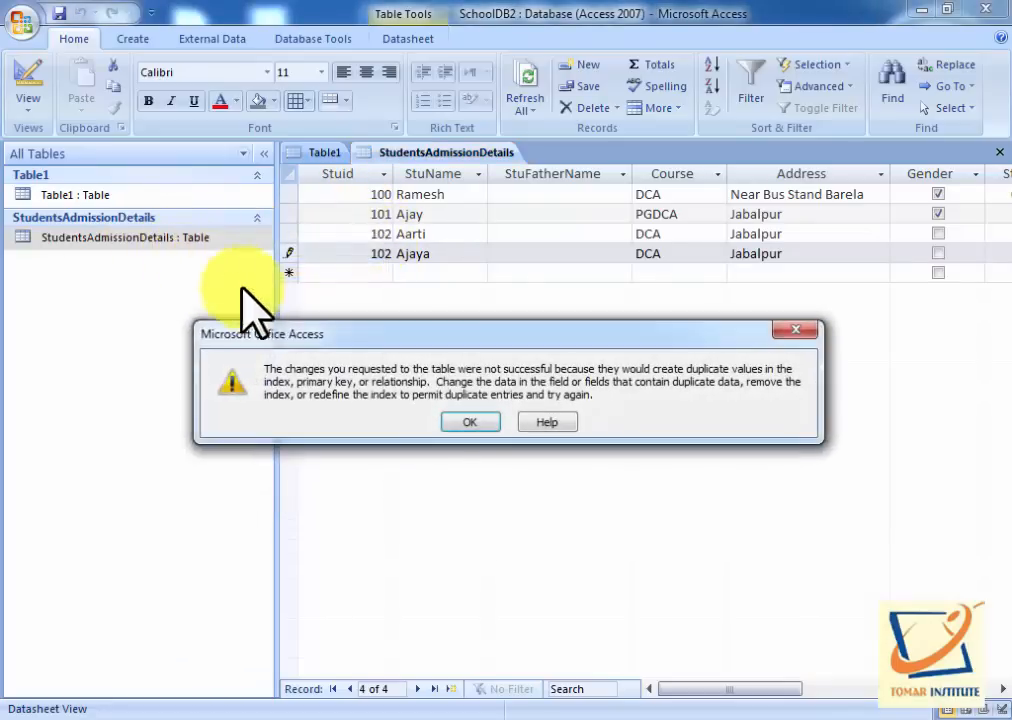
click(467, 420)
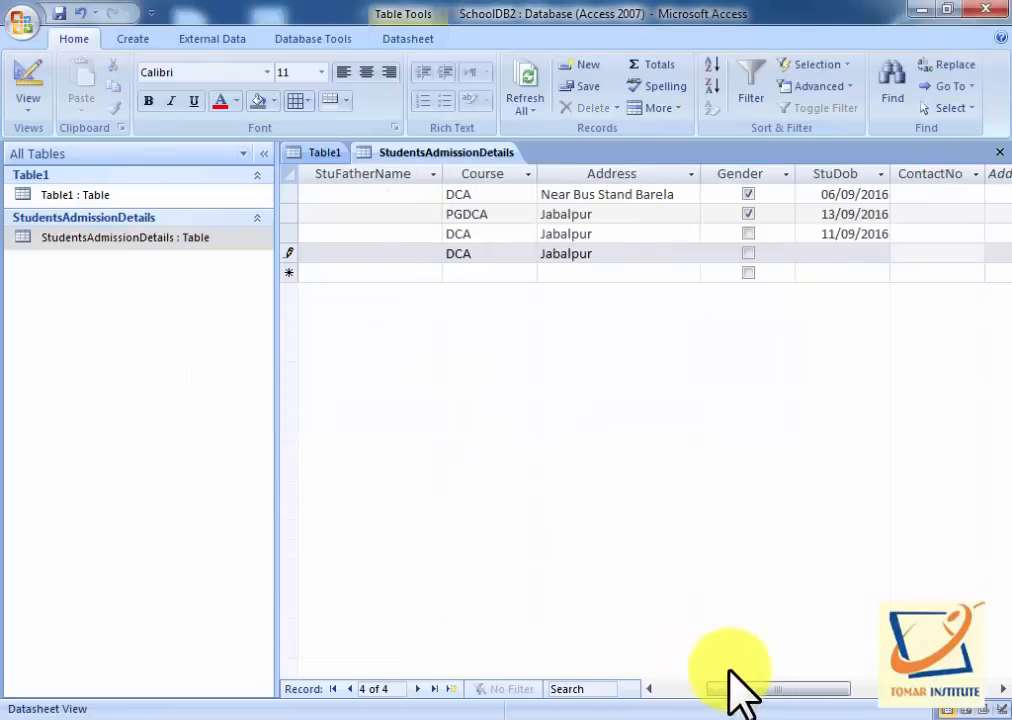
Try to move from the duplicate-Stuid record to the blank new record row.
drag(727, 689, 677, 689)
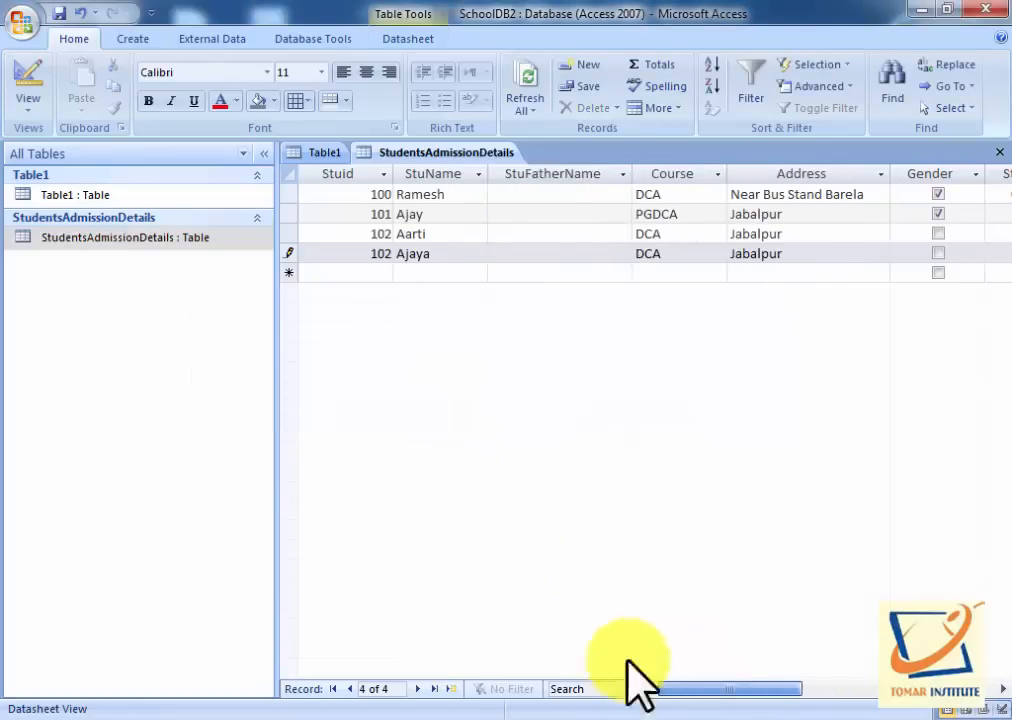
click(400, 273)
click(474, 428)
click(375, 276)
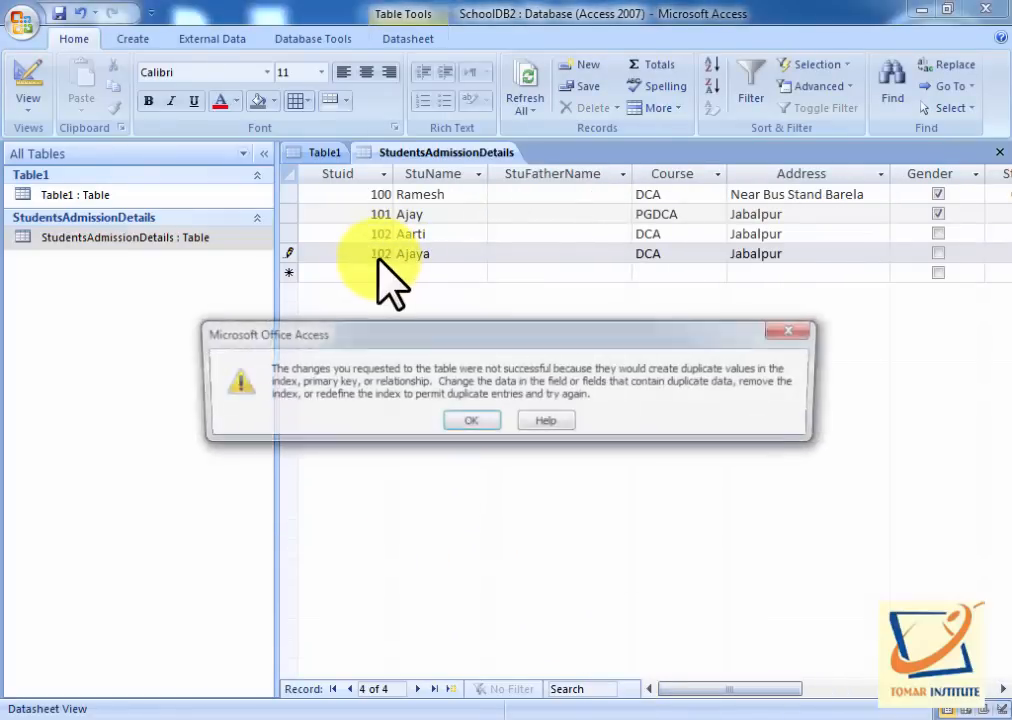
click(468, 424)
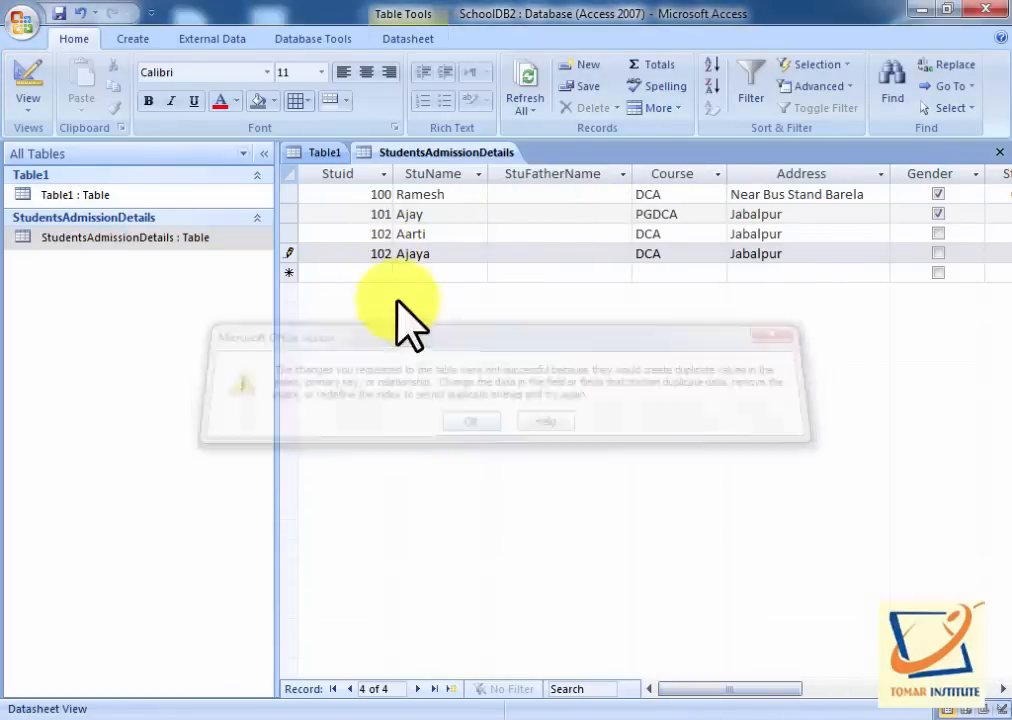
Change the fourth record's Stuid to one more than the third record's and commit the record.
click(383, 258)
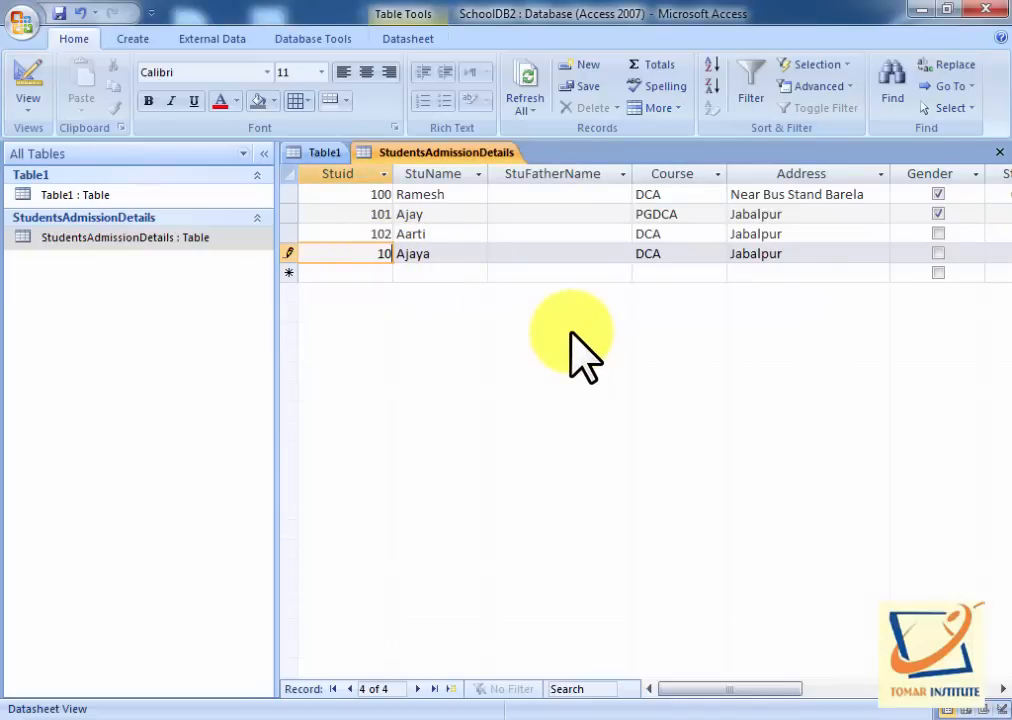
key(Tab)
key(Tab)
key(Tab)
key(Tab)
key(Tab)
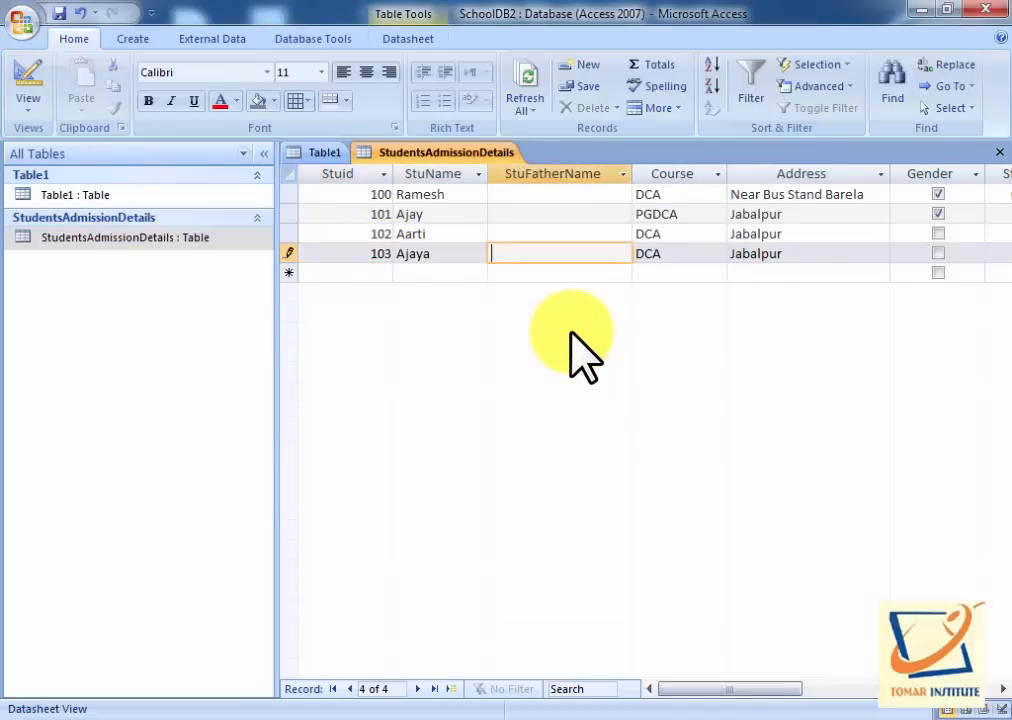
key(Tab)
key(Tab)
key(Tab)
key(Tab)
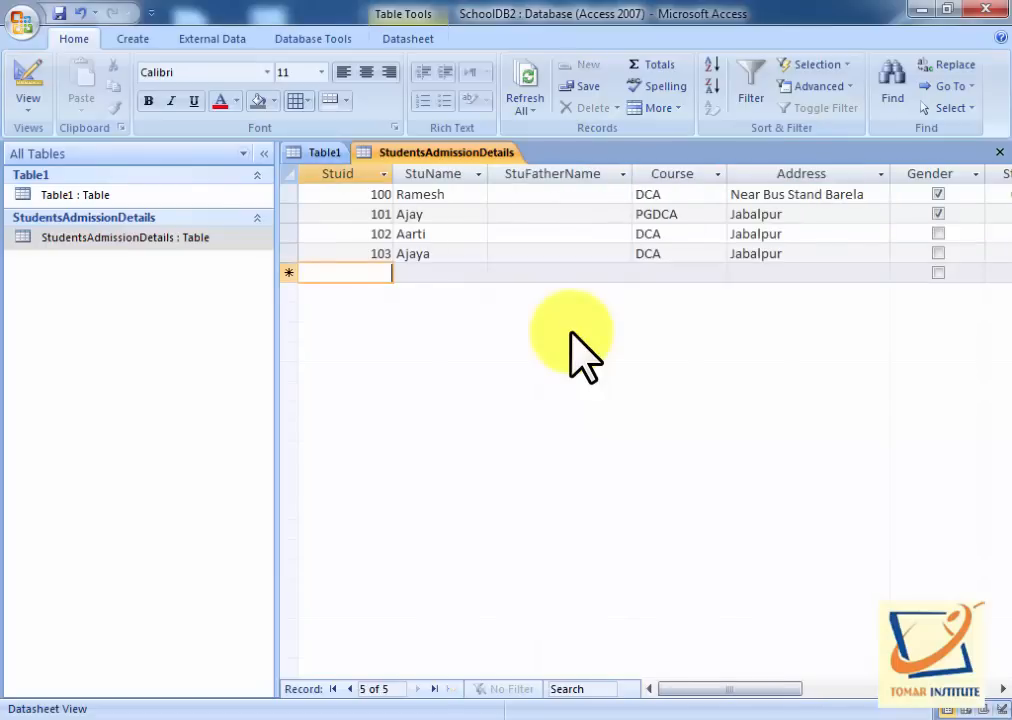
click(392, 272)
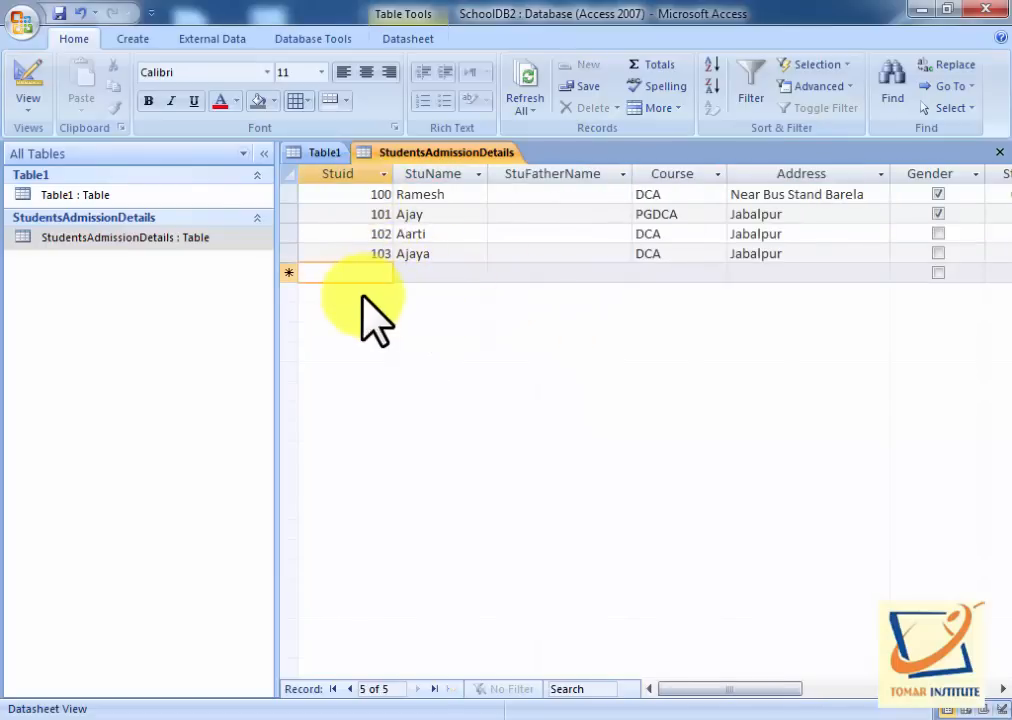
Remove the primary key from Stuid in the table's Design View, then save the table and reopen its datasheet.
right_click(95, 237)
click(160, 268)
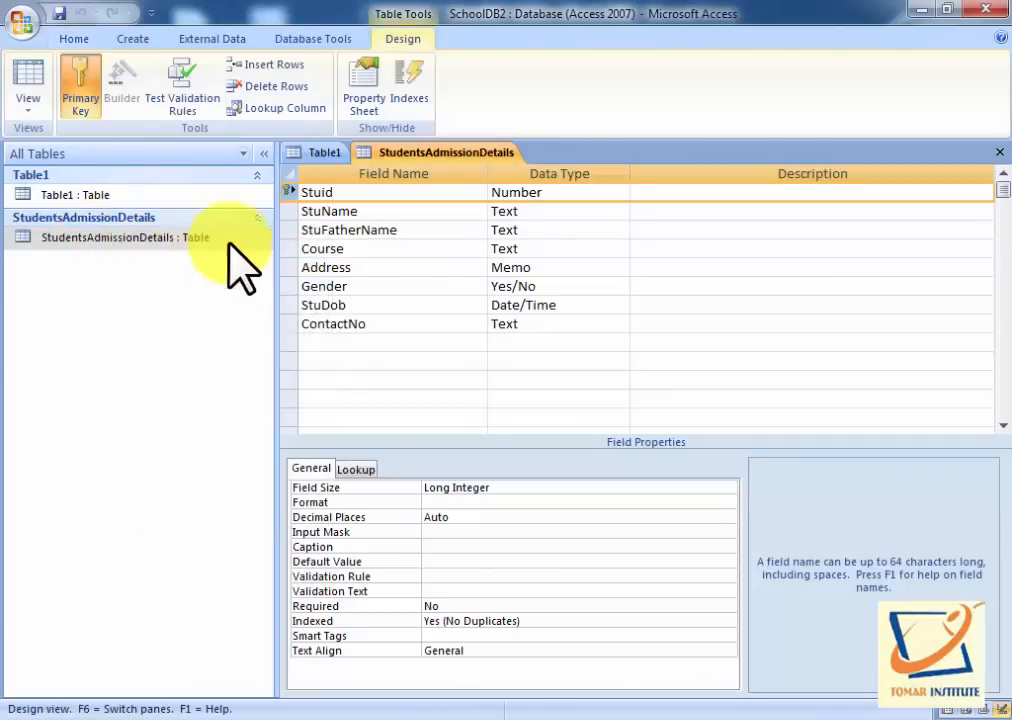
right_click(293, 193)
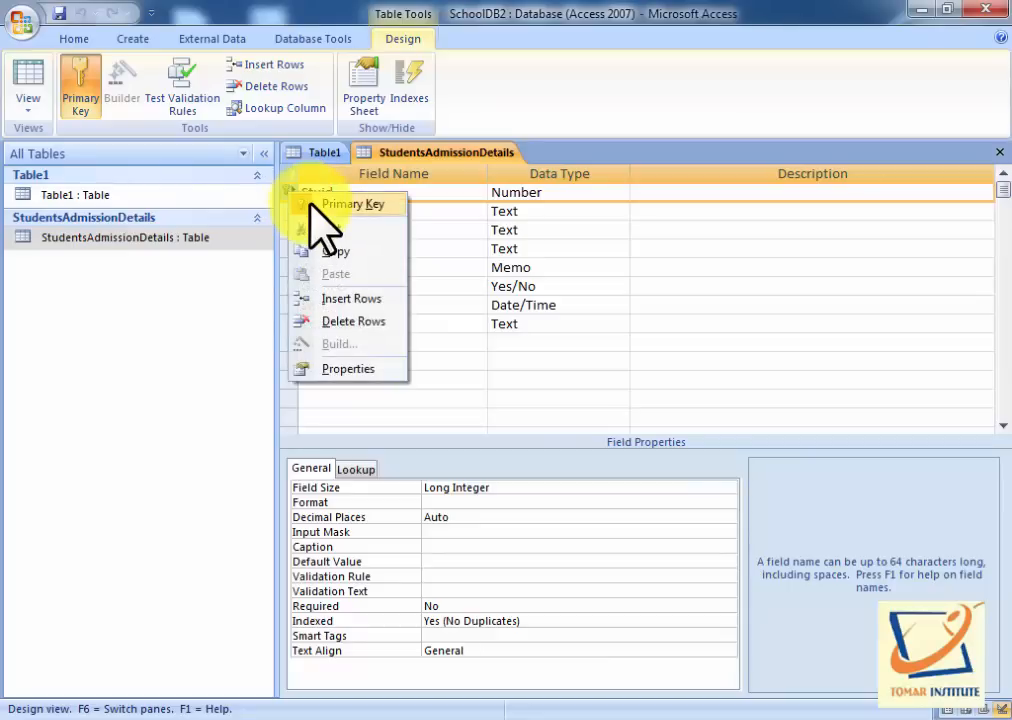
click(312, 204)
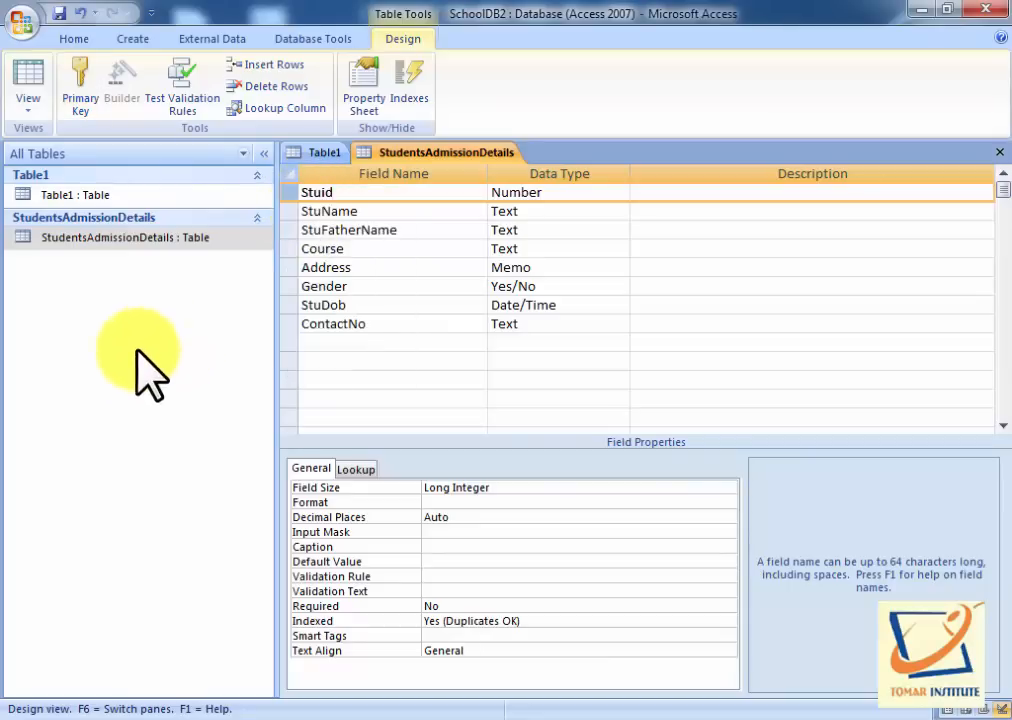
double_click(152, 265)
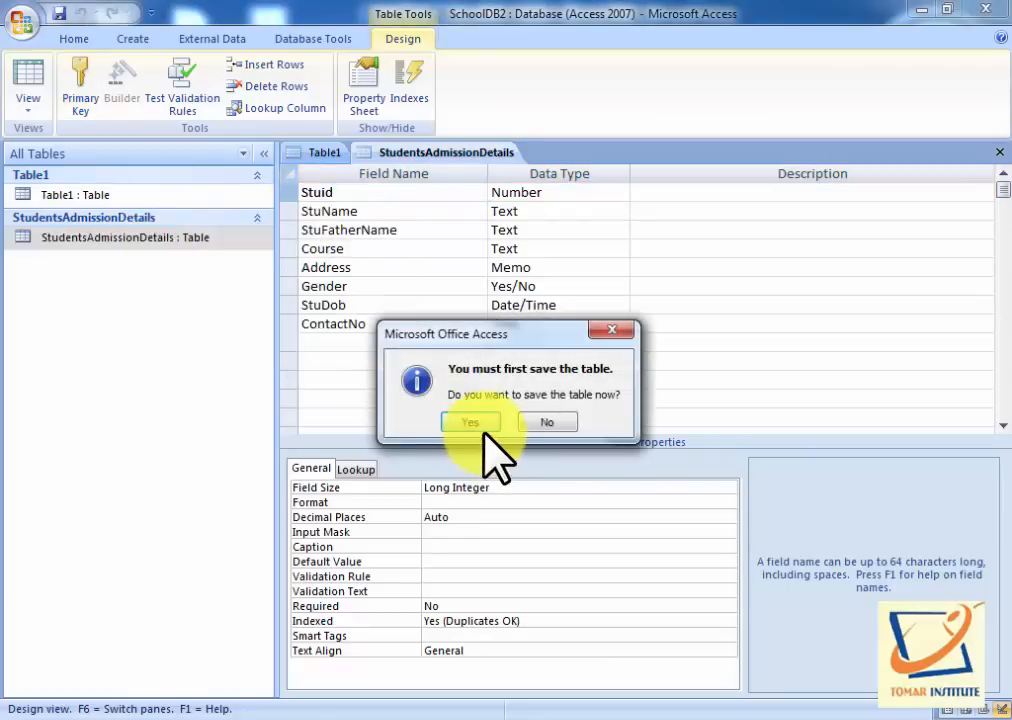
click(470, 422)
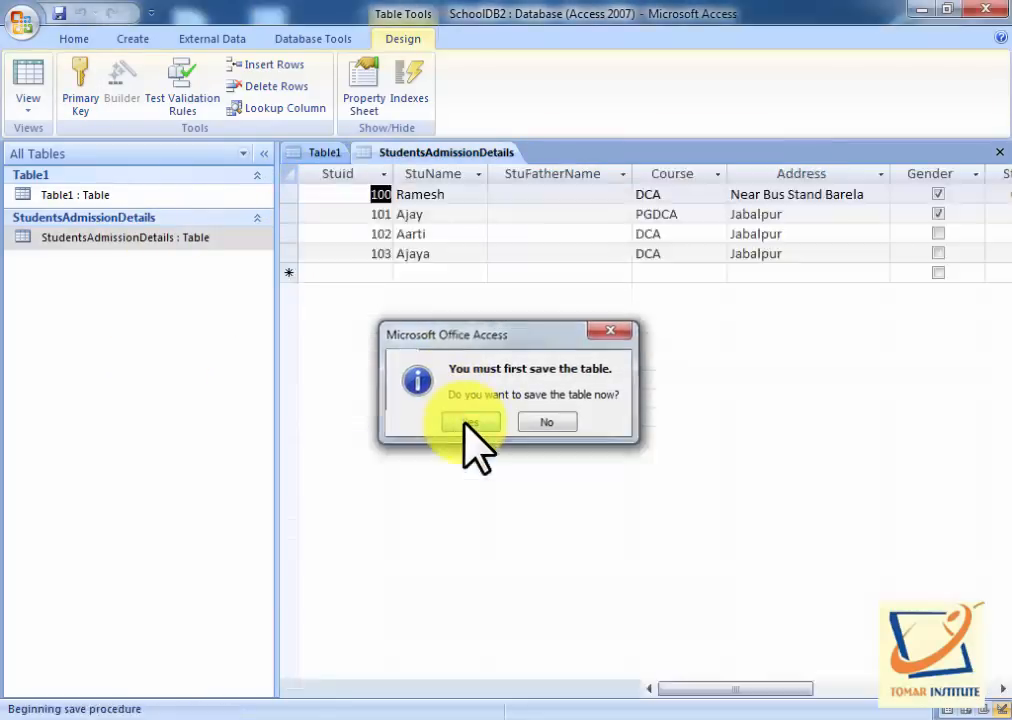
Enter a fifth record that repeats the fourth record's Stuid, with a student name, Course DCA and an address.
click(388, 272)
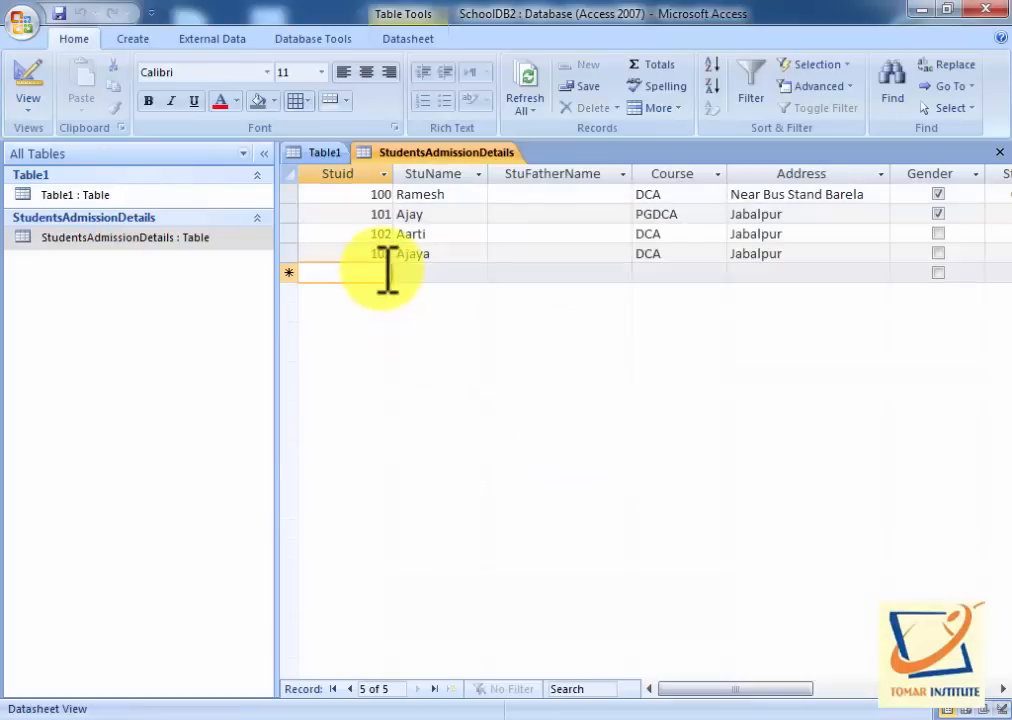
text(1)
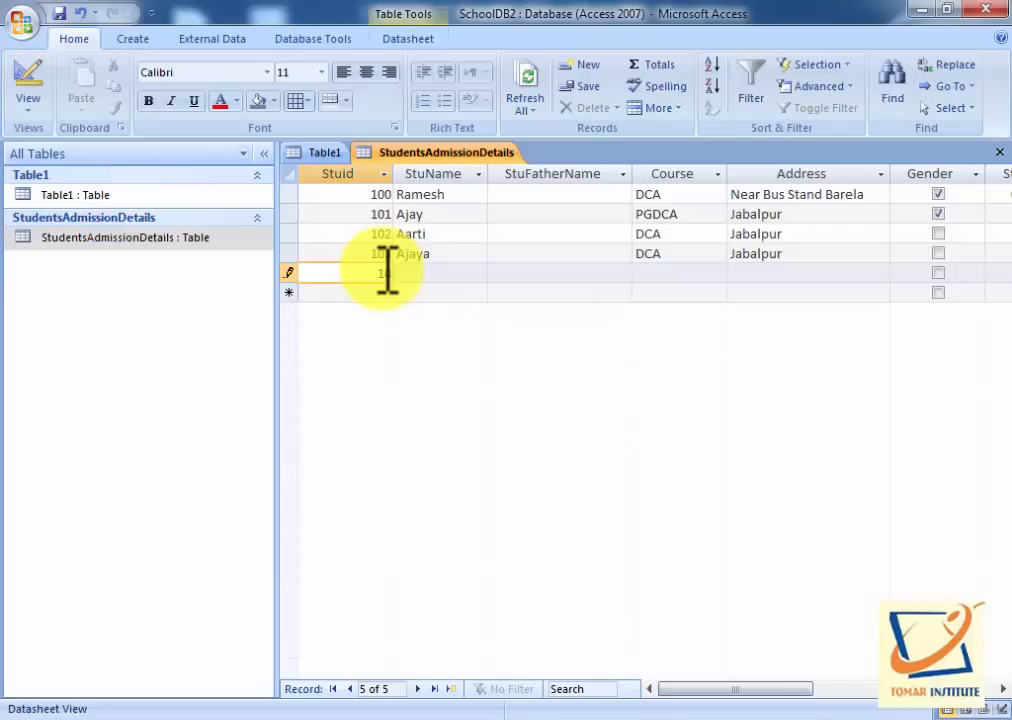
text(04)
key(Tab)
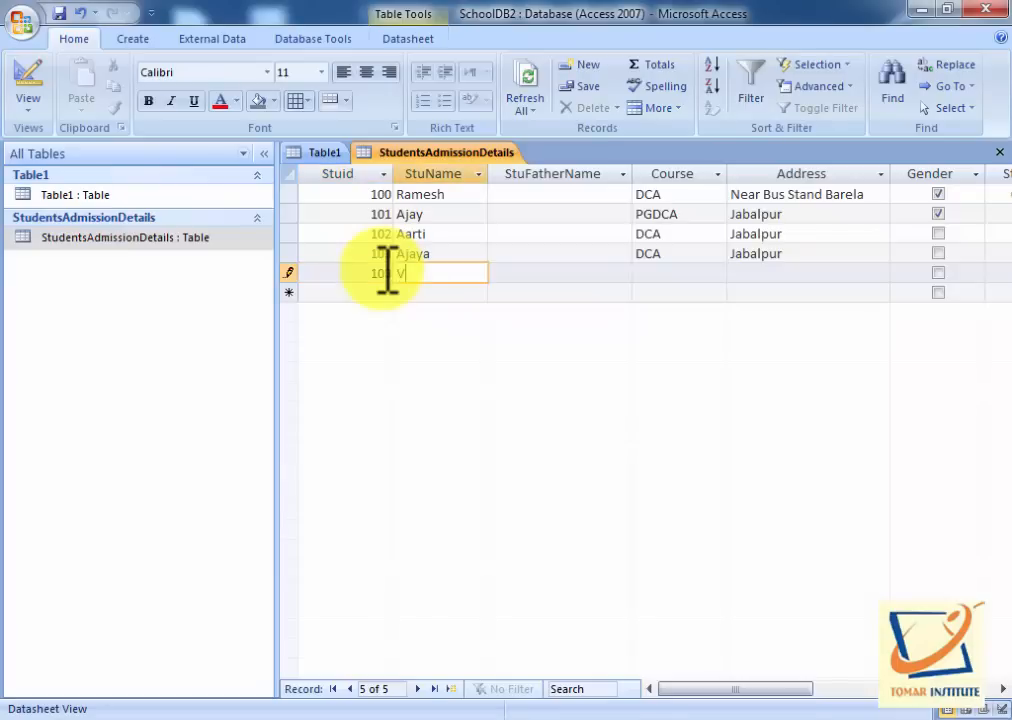
text(Vijay)
key(Tab)
key(Tab)
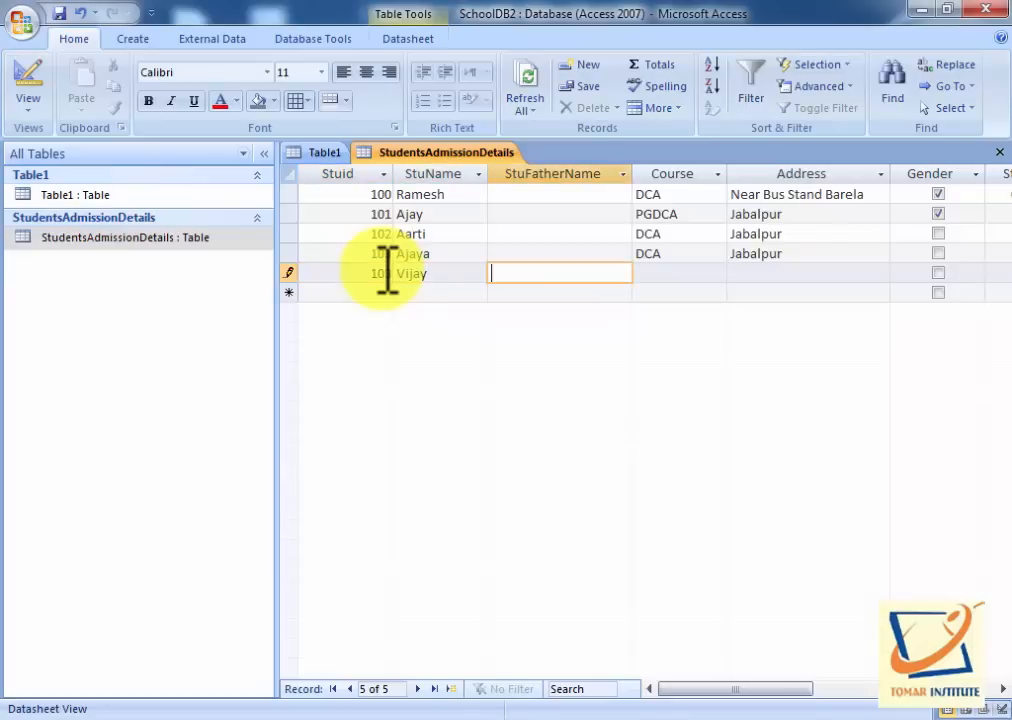
key(Tab)
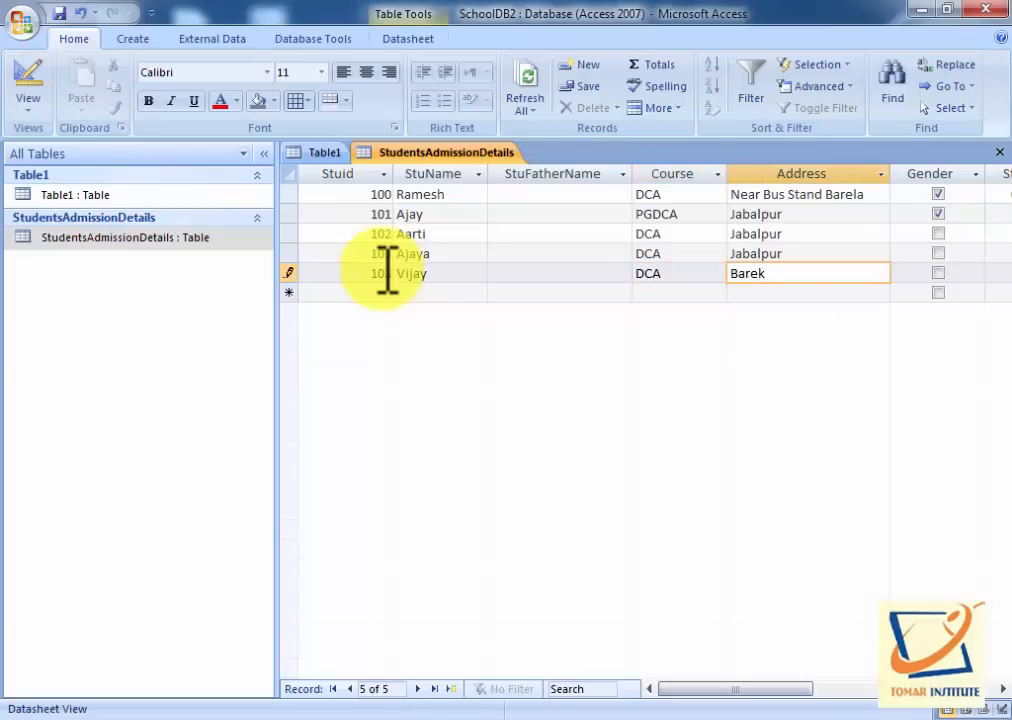
key(Tab)
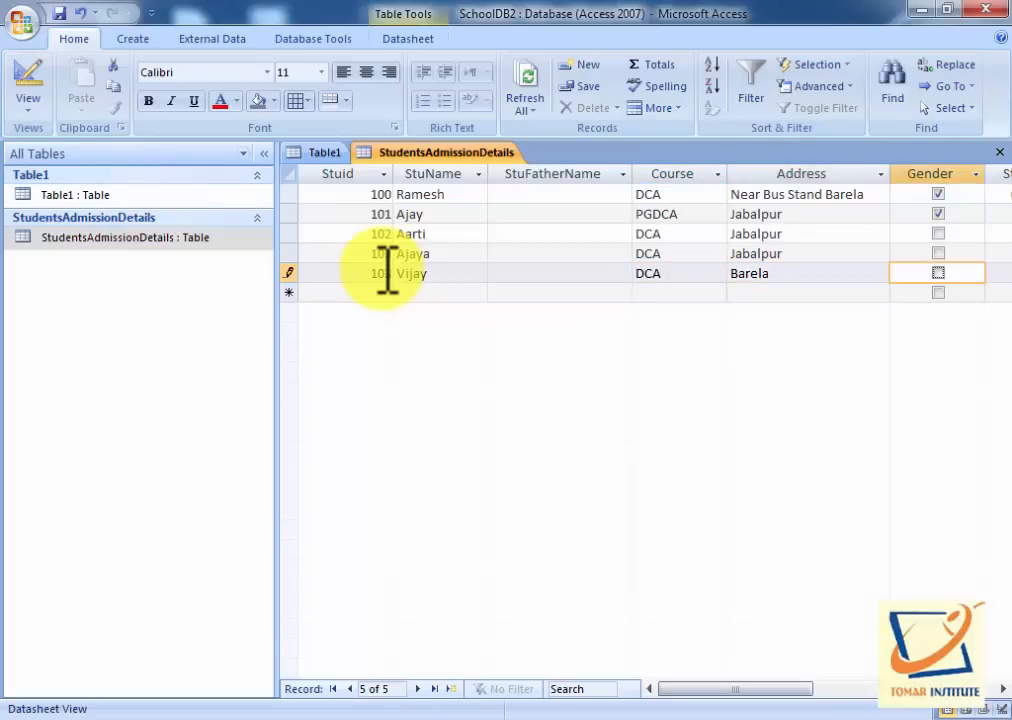
Tick Gender for the fifth record and commit it by moving to the blank new record row.
click(939, 273)
key(Tab)
key(Tab)
key(Tab)
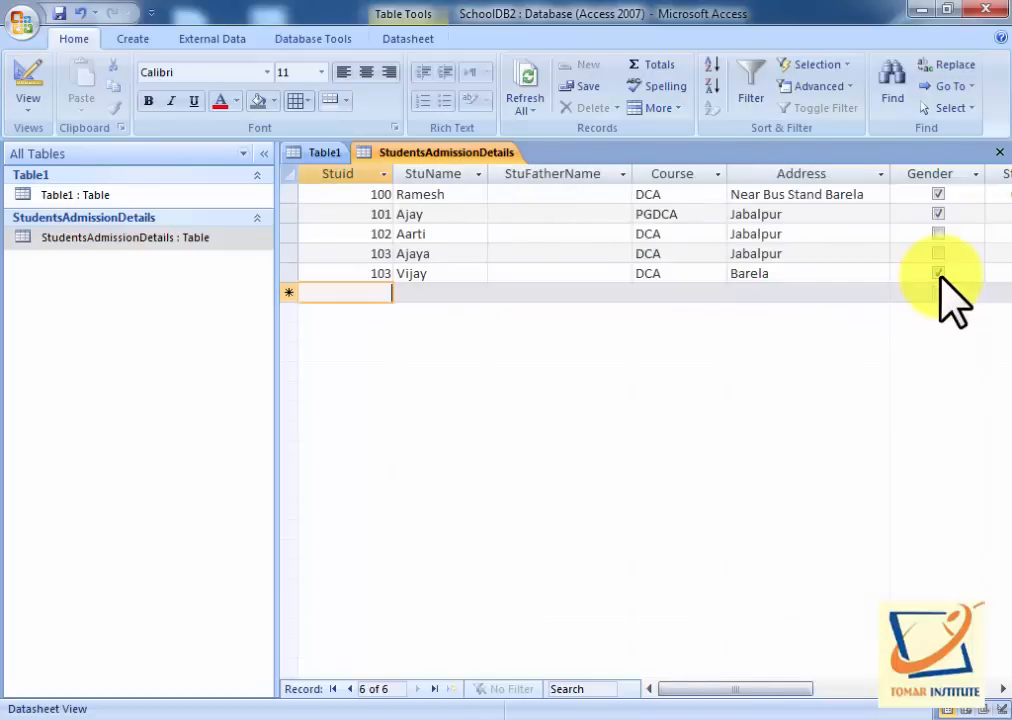
key(Tab)
click(390, 294)
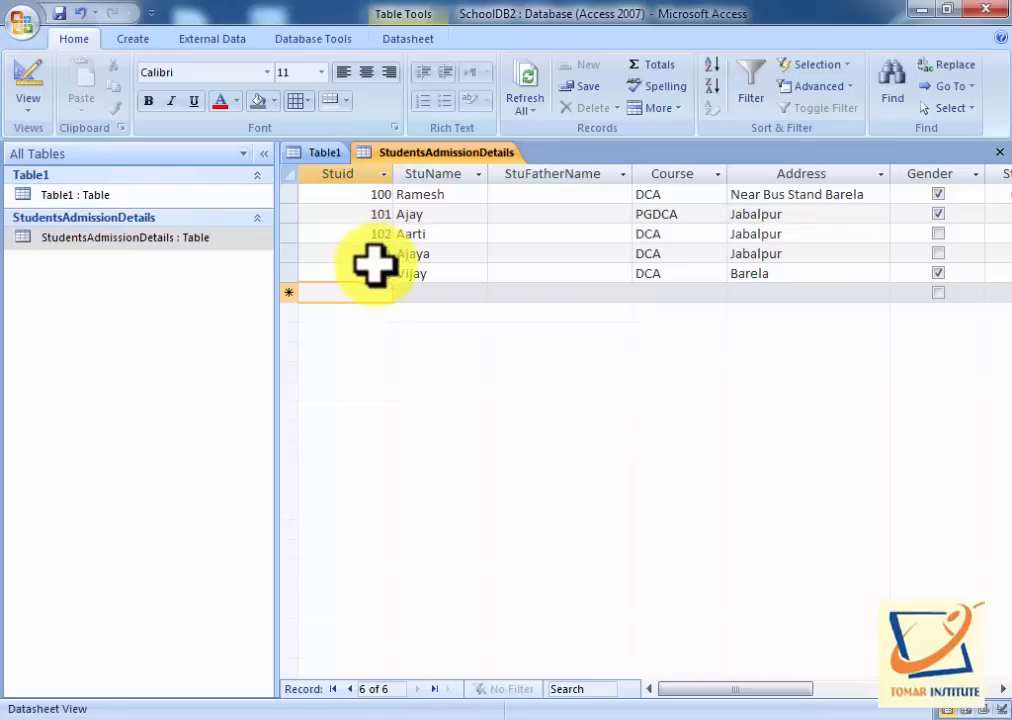
Close the StudentsAdmissionDetails datasheet, reopen the table in Design View and set Stuid as the primary key.
right_click(459, 151)
click(478, 181)
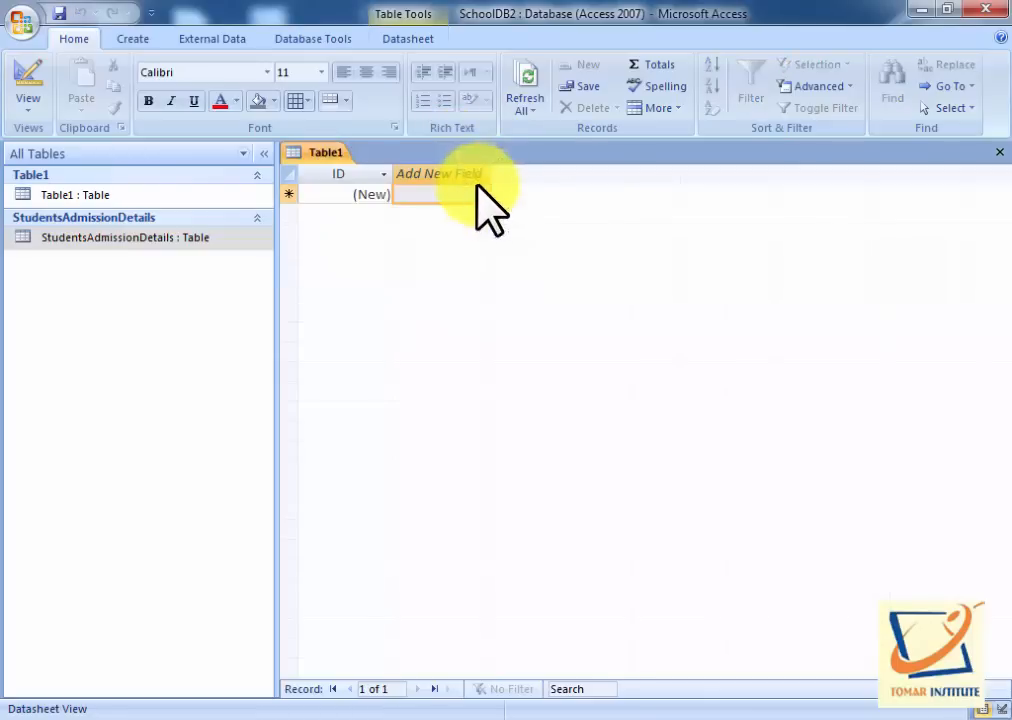
right_click(151, 240)
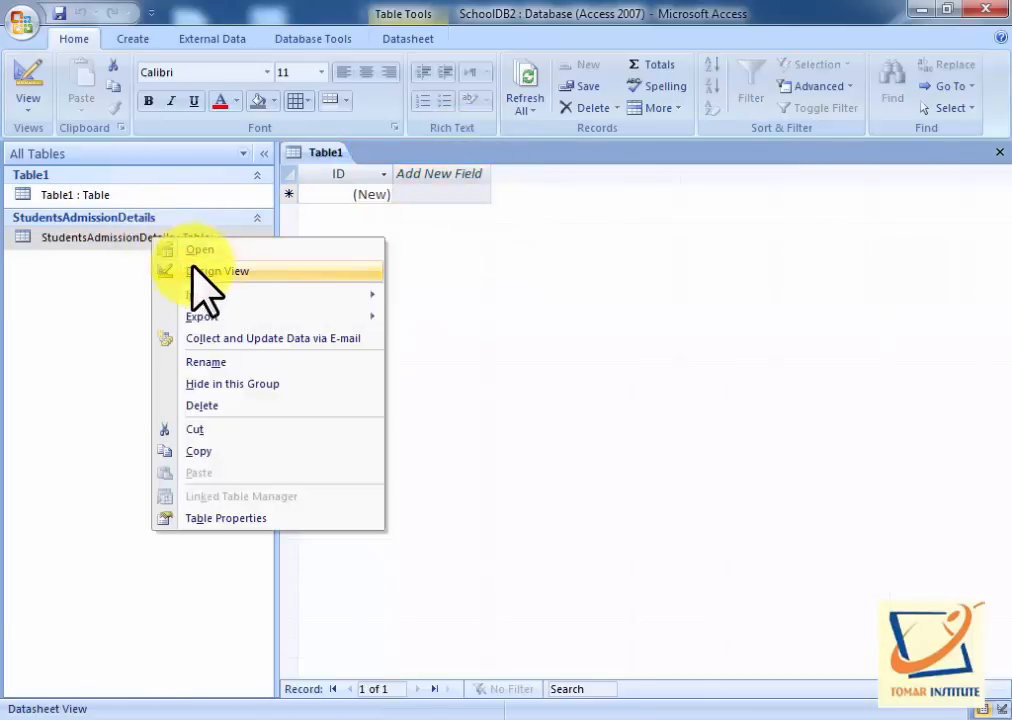
click(195, 271)
right_click(294, 194)
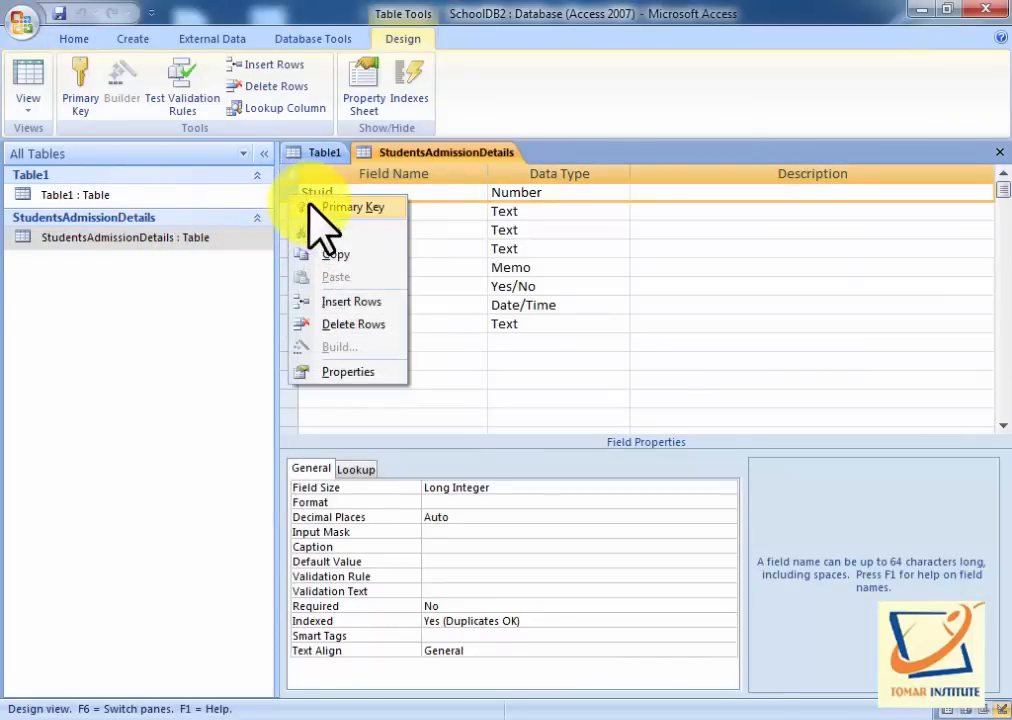
click(312, 206)
Try to save the table with the Stuid primary key and open its datasheet while duplicate Stuid values remain.
double_click(172, 239)
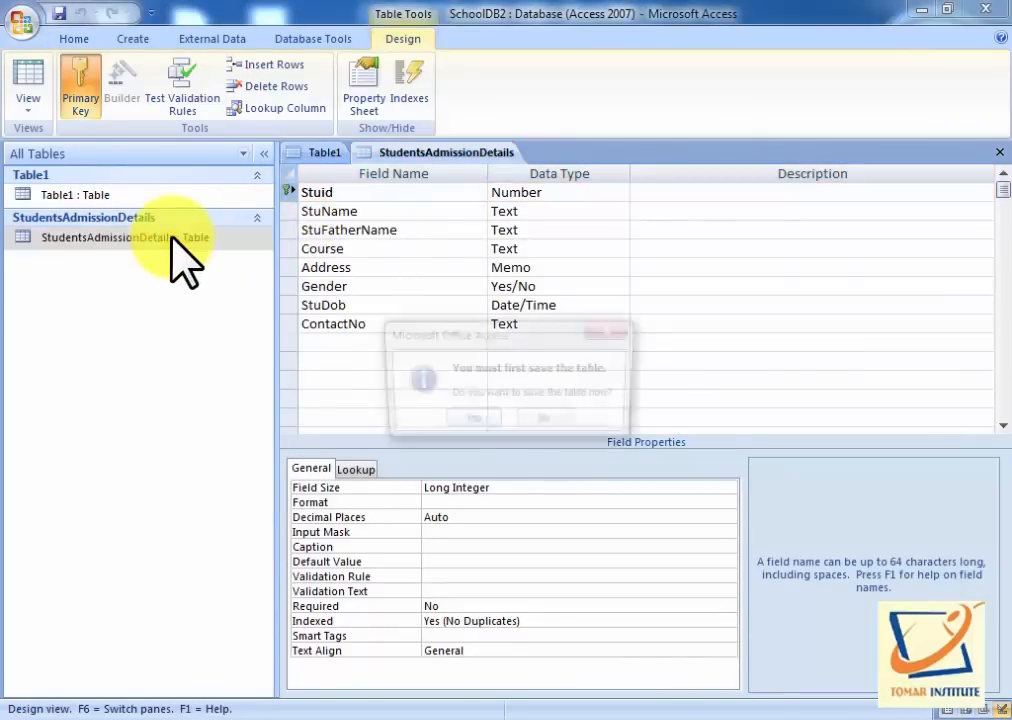
click(466, 417)
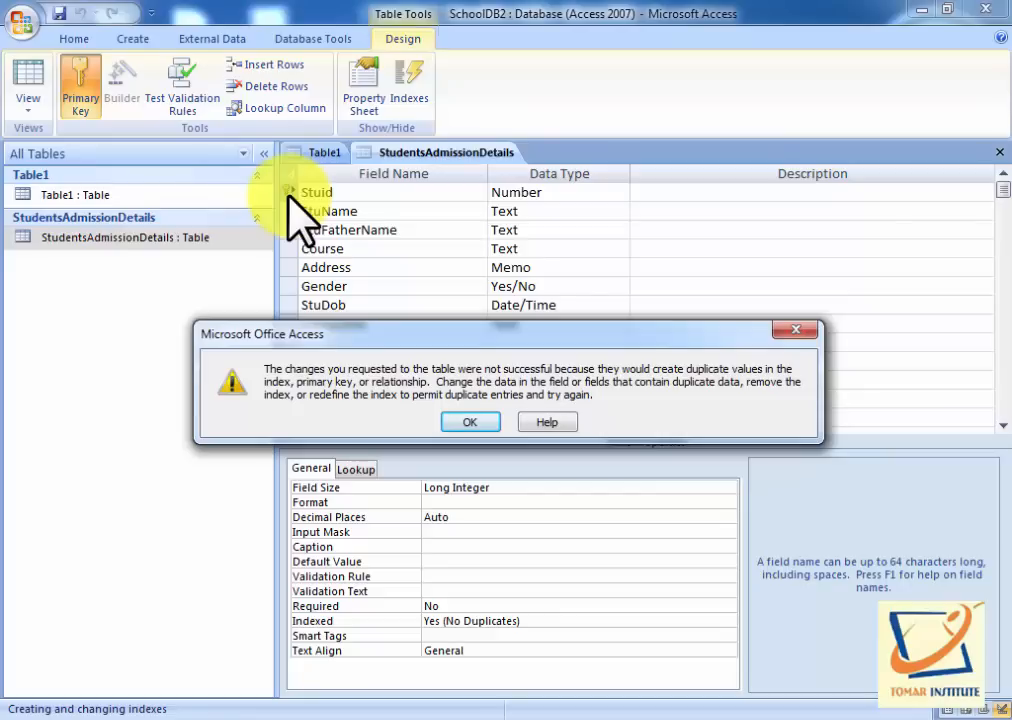
click(470, 421)
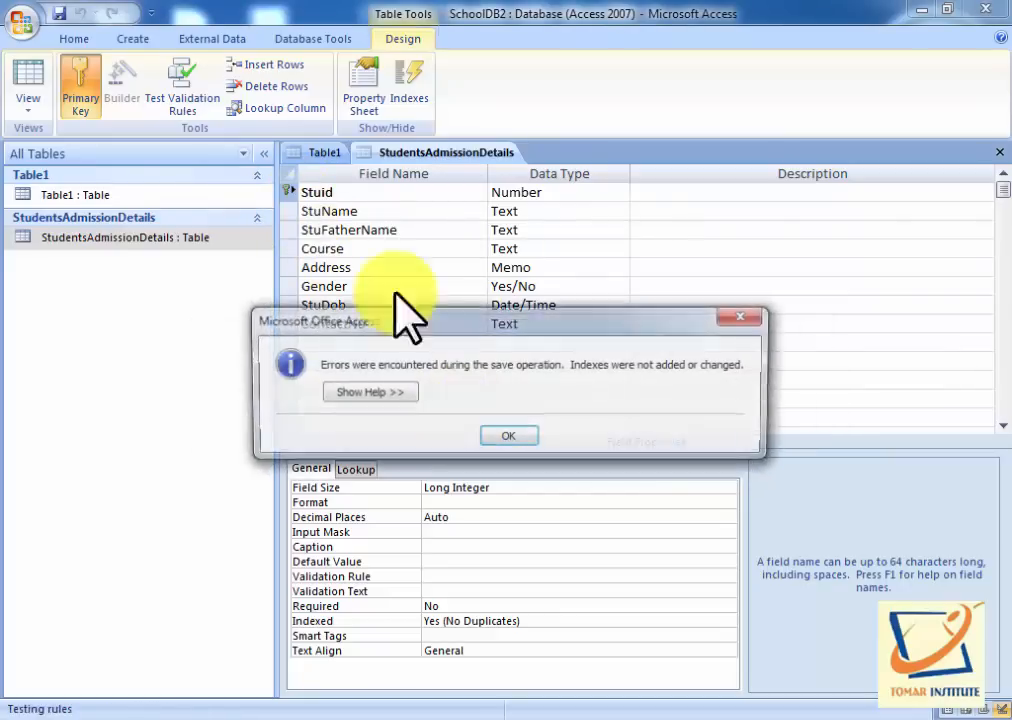
click(505, 437)
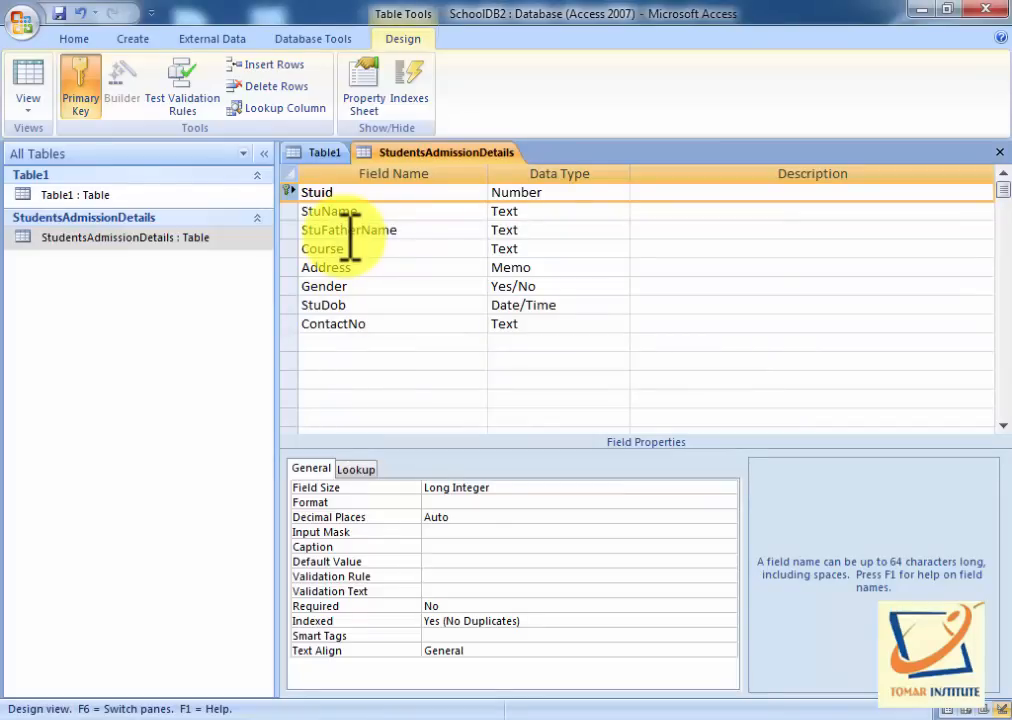
Remove the primary key from Stuid, then save the table and reopen its datasheet.
right_click(290, 192)
click(298, 198)
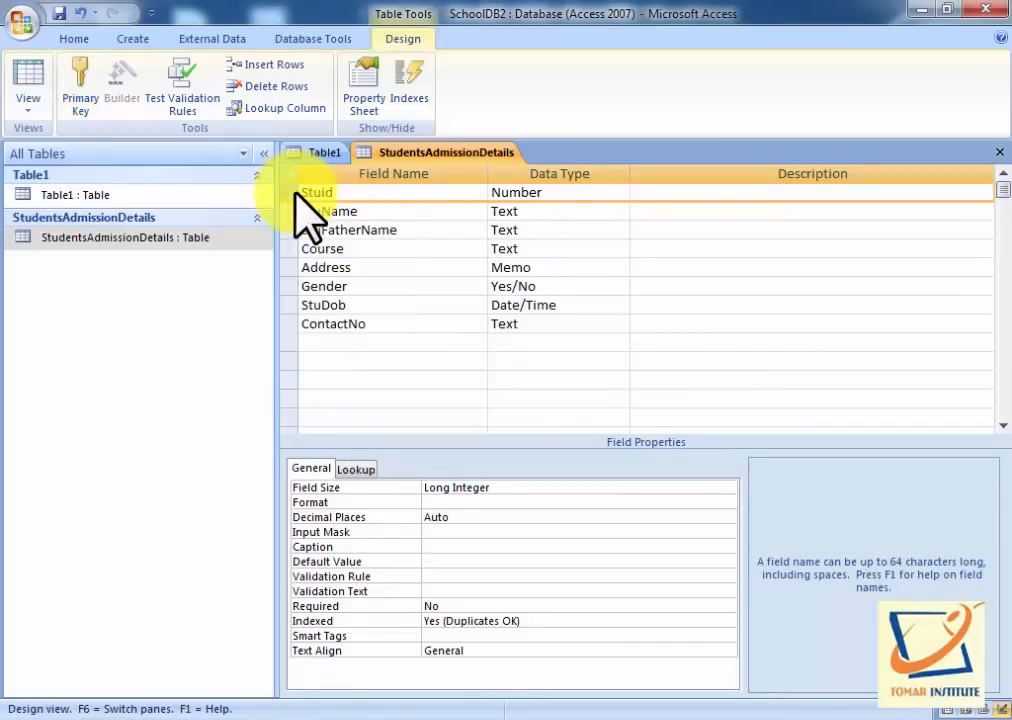
double_click(216, 237)
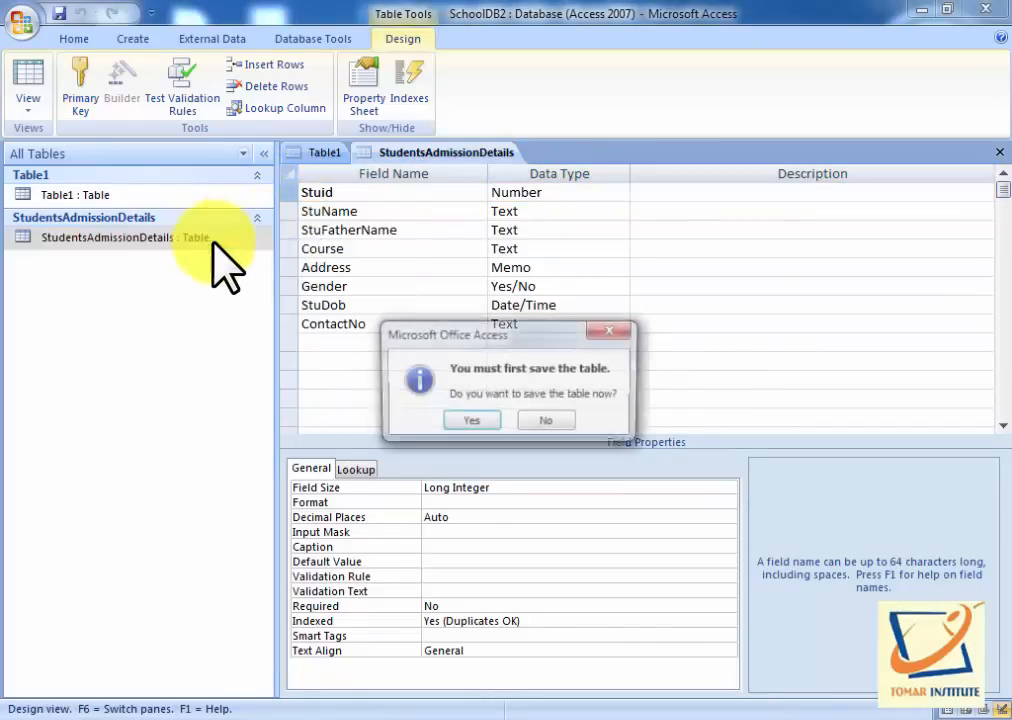
click(470, 422)
Change the fifth record's Stuid to one more than the fourth record's and switch StudentsAdmissionDetails to Design View.
click(378, 275)
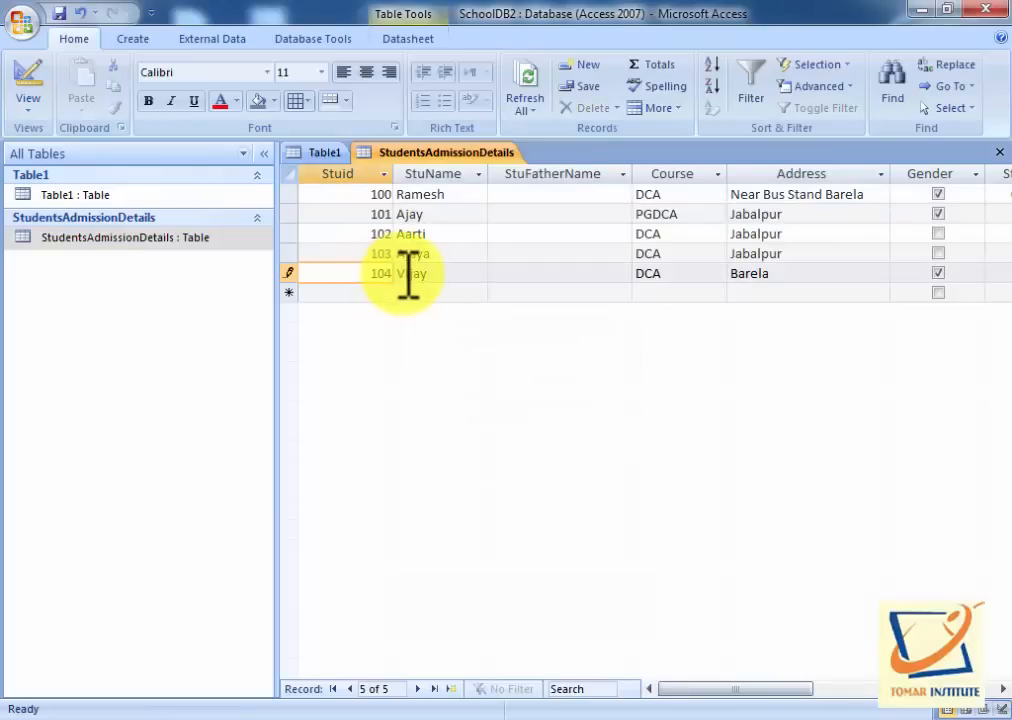
click(101, 241)
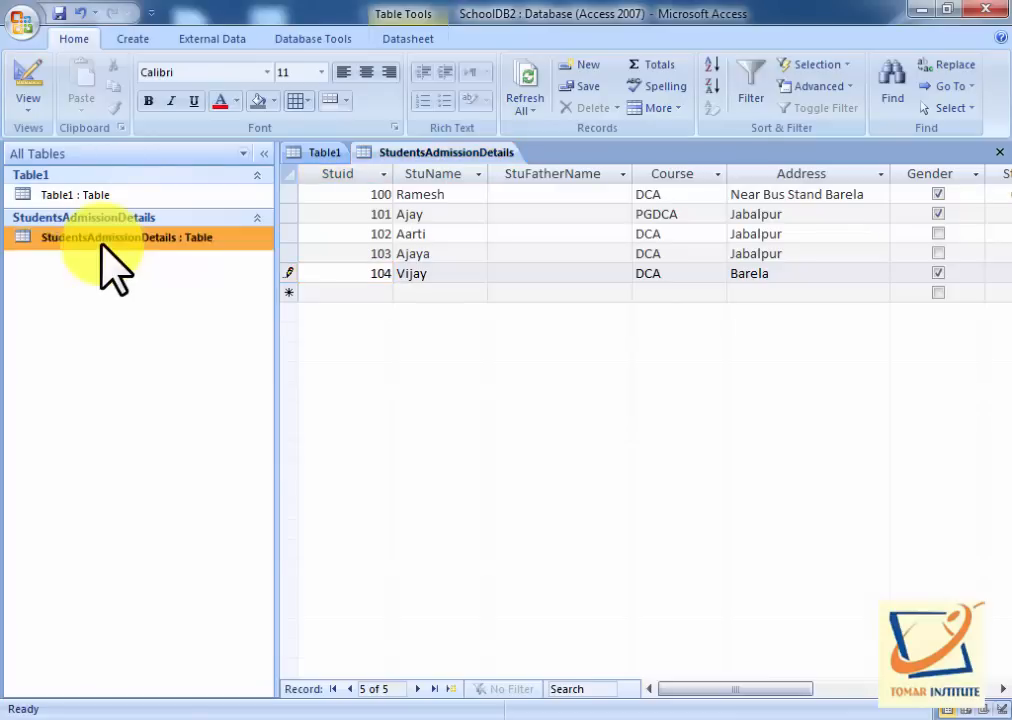
right_click(103, 245)
click(129, 277)
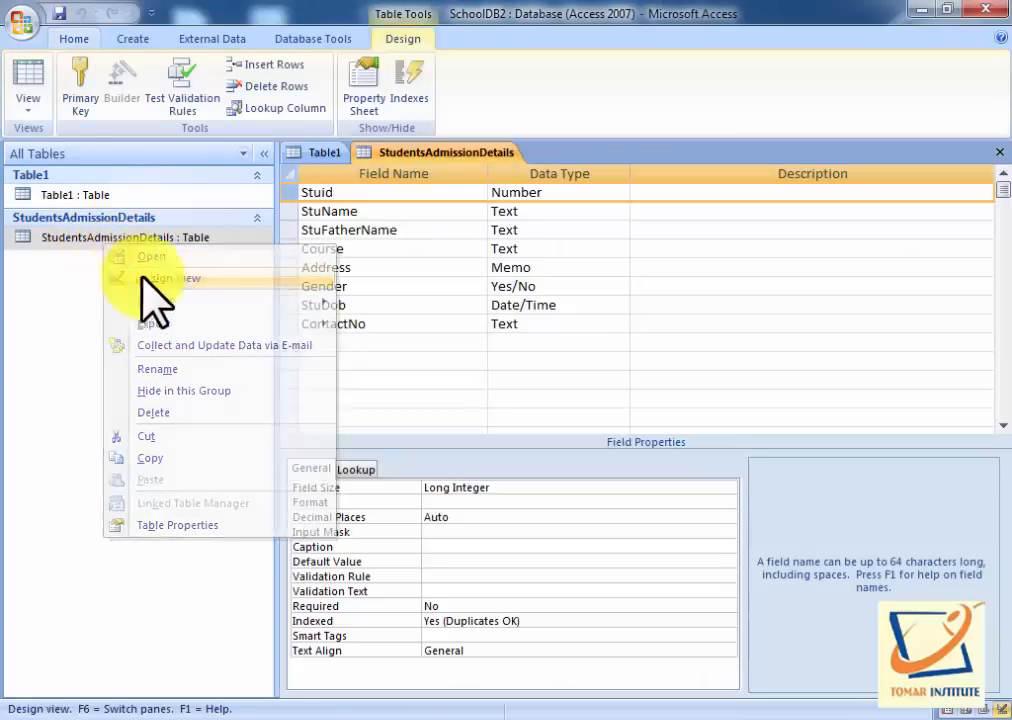
Set Stuid as the primary key, then save the table and open its datasheet.
right_click(295, 190)
click(307, 199)
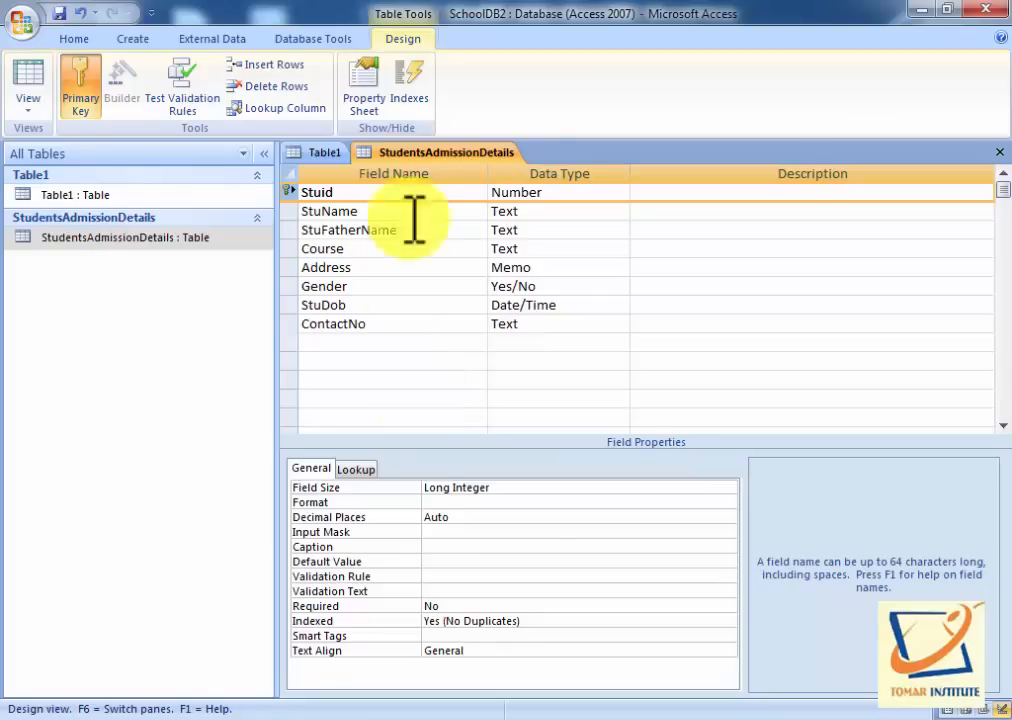
double_click(196, 237)
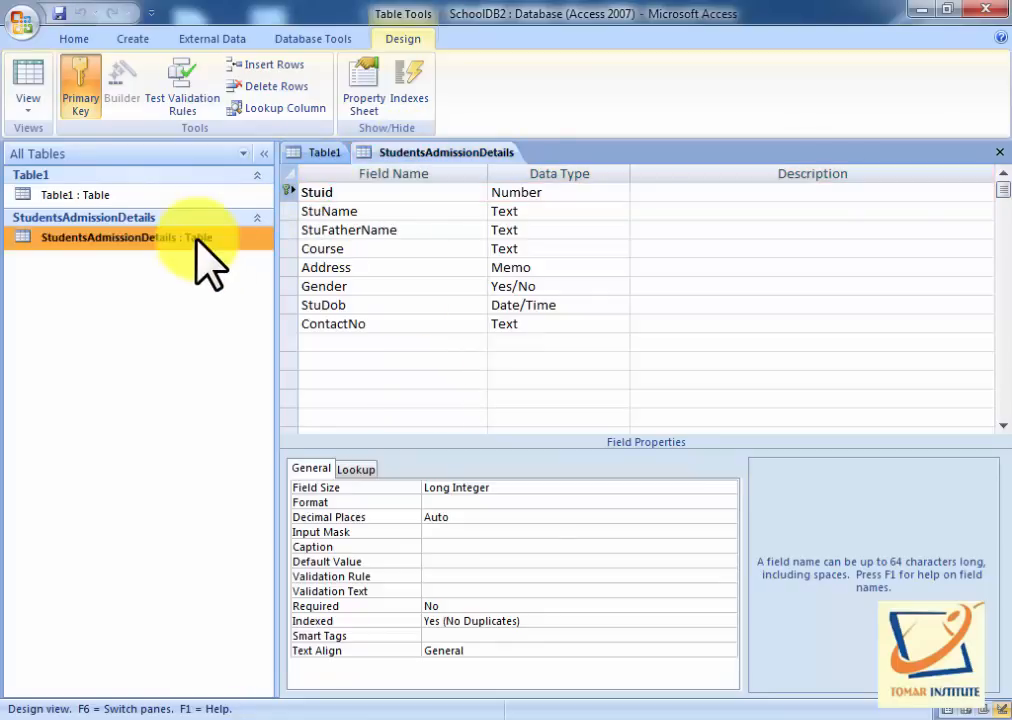
click(468, 420)
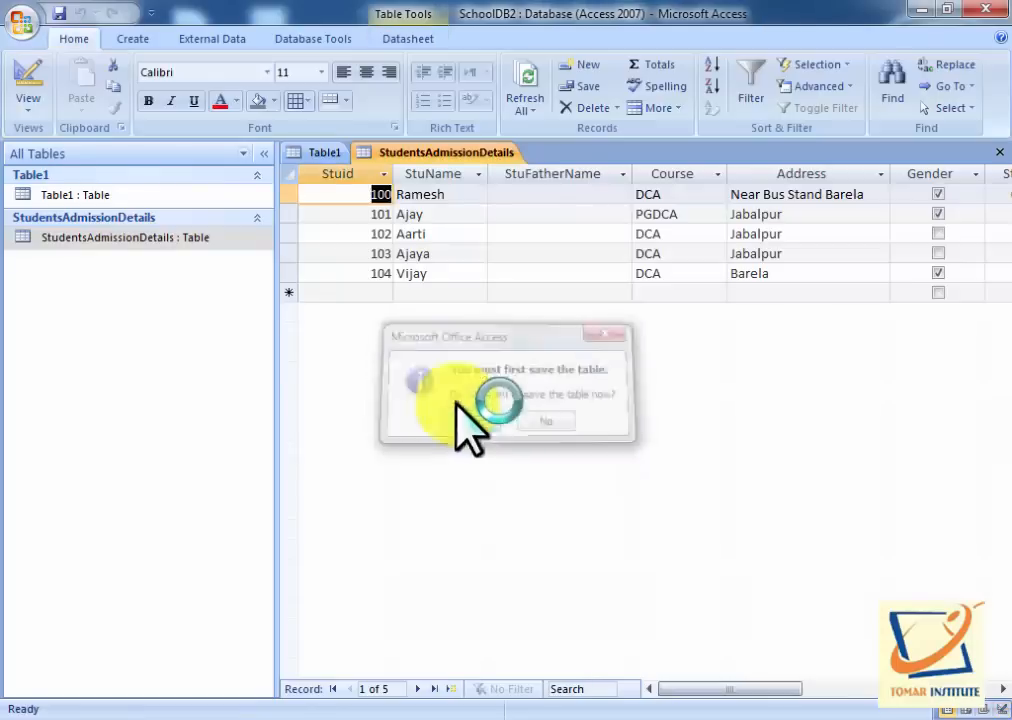
Move to the blank new record row, then return StudentsAdmissionDetails to Design View.
click(388, 291)
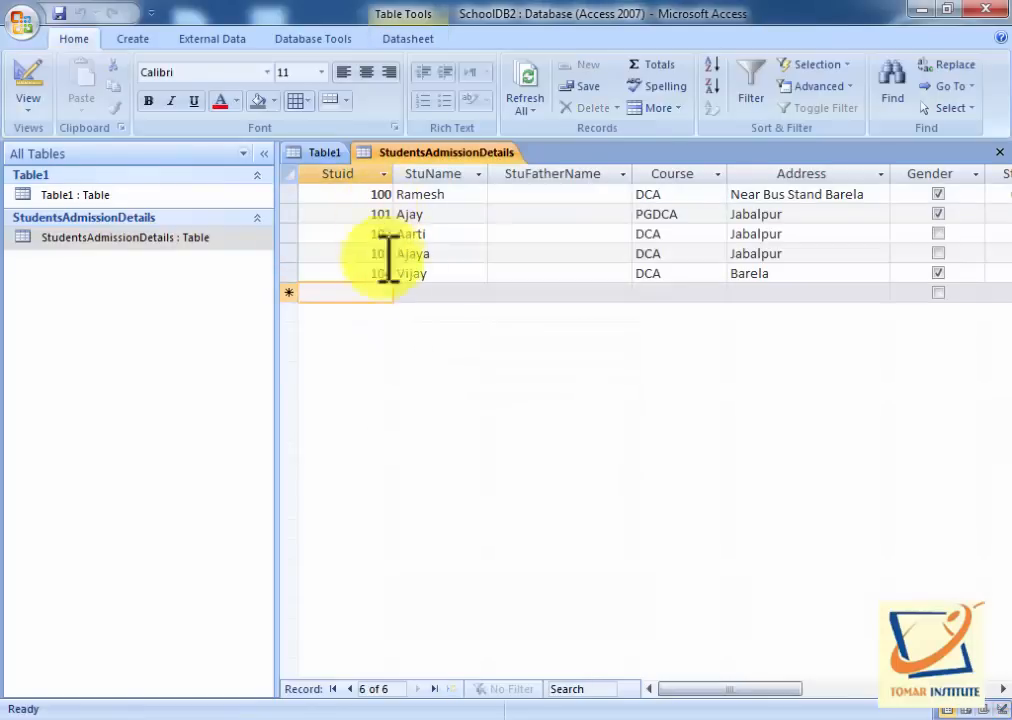
right_click(188, 237)
click(235, 267)
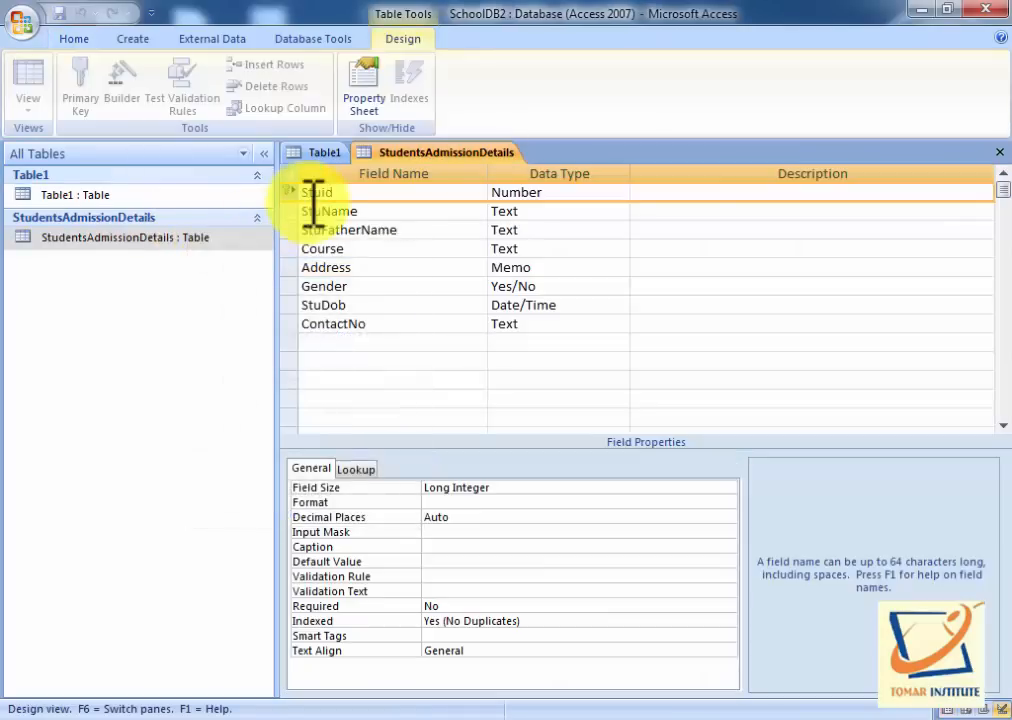